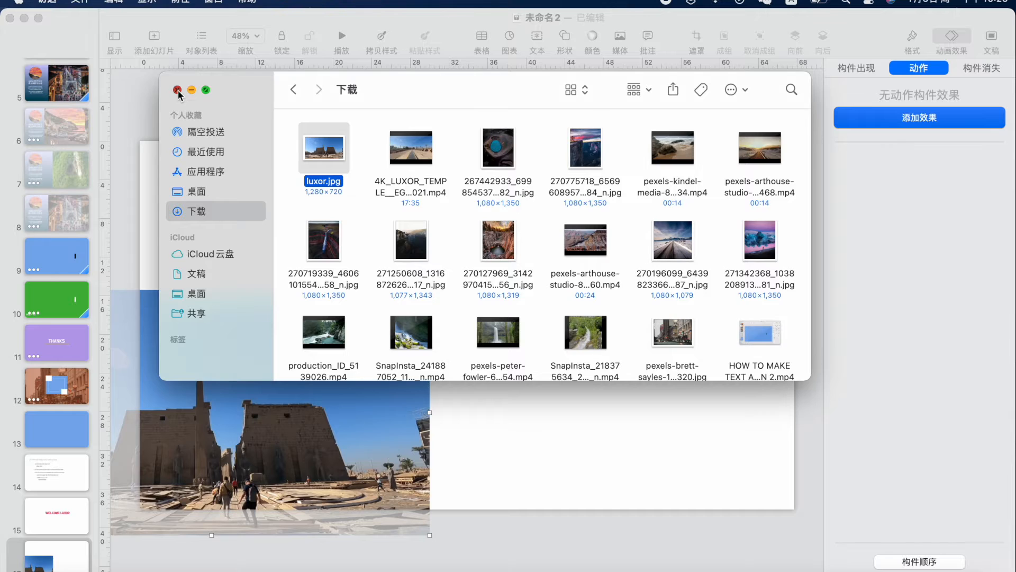
Move luxor.jpg to the slide's top-left and stretch it to 67.73 × 38.1 cm, filling the slide
left_click(226, 365)
left_click_drag(268, 331, 420, 173)
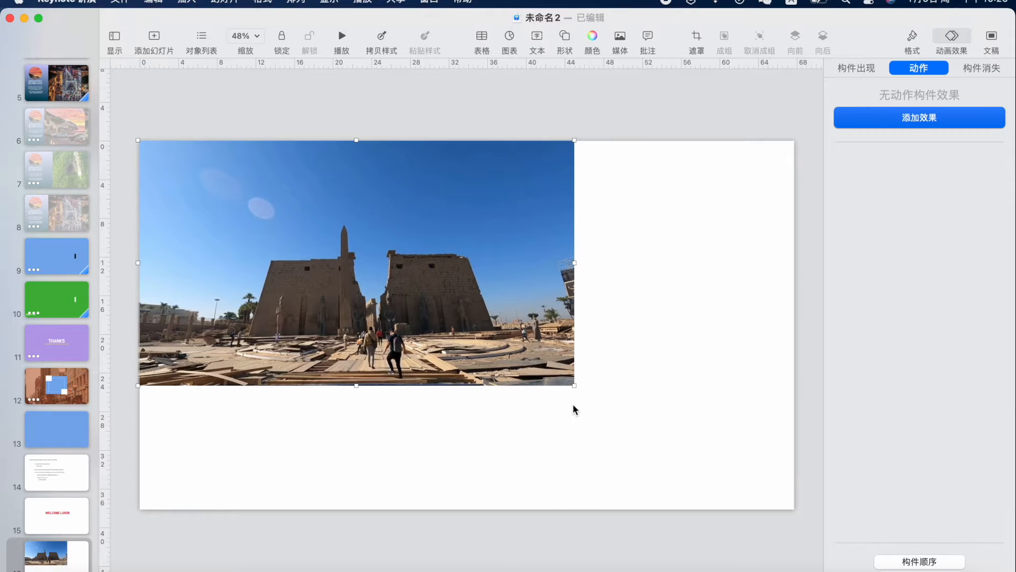
left_click_drag(576, 391, 795, 514)
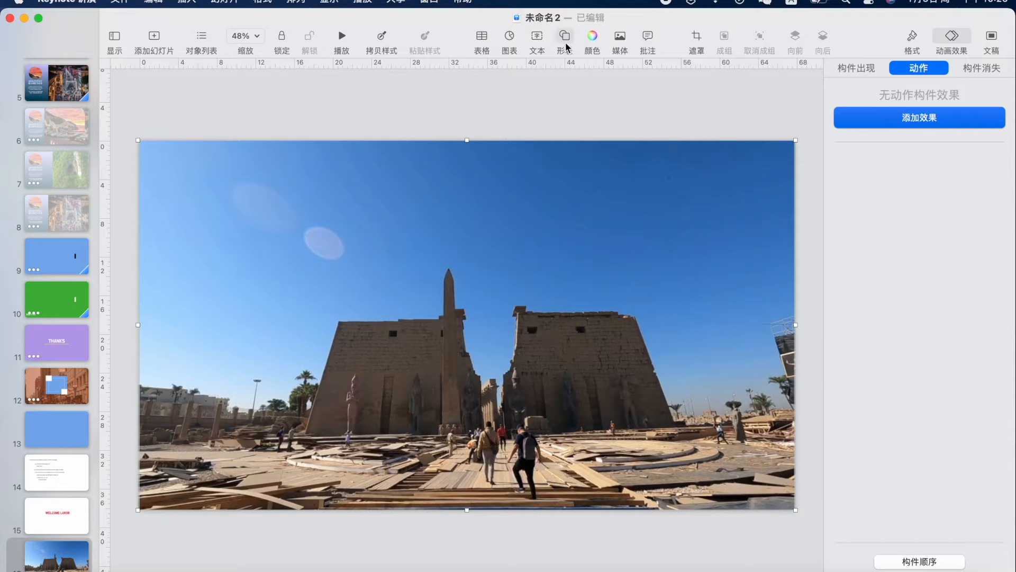
Begin a pen-drawn outline at the temple's lower left, tracing up the left pylon to the obelisk
left_click(547, 98)
left_click(565, 38)
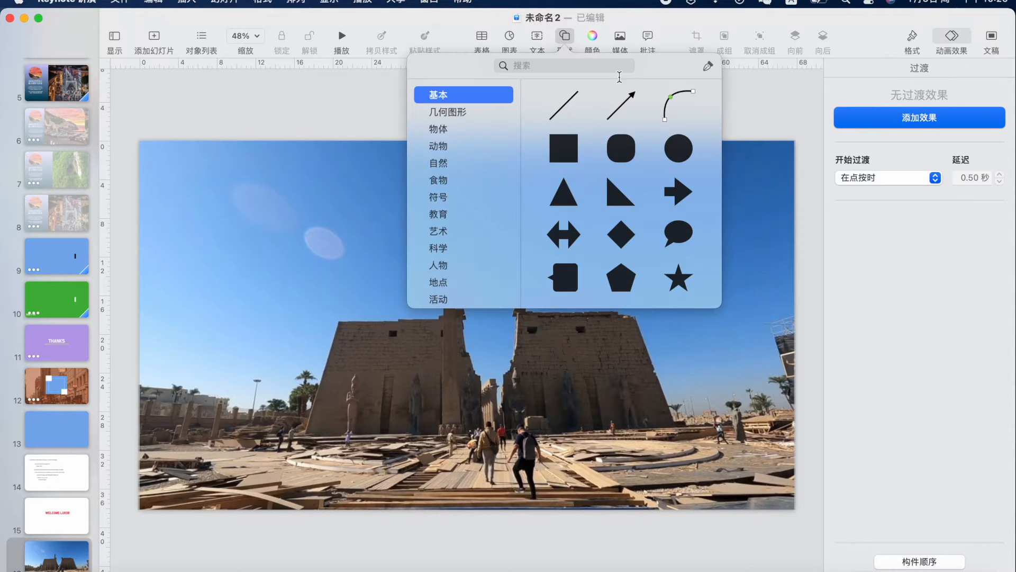
left_click(708, 66)
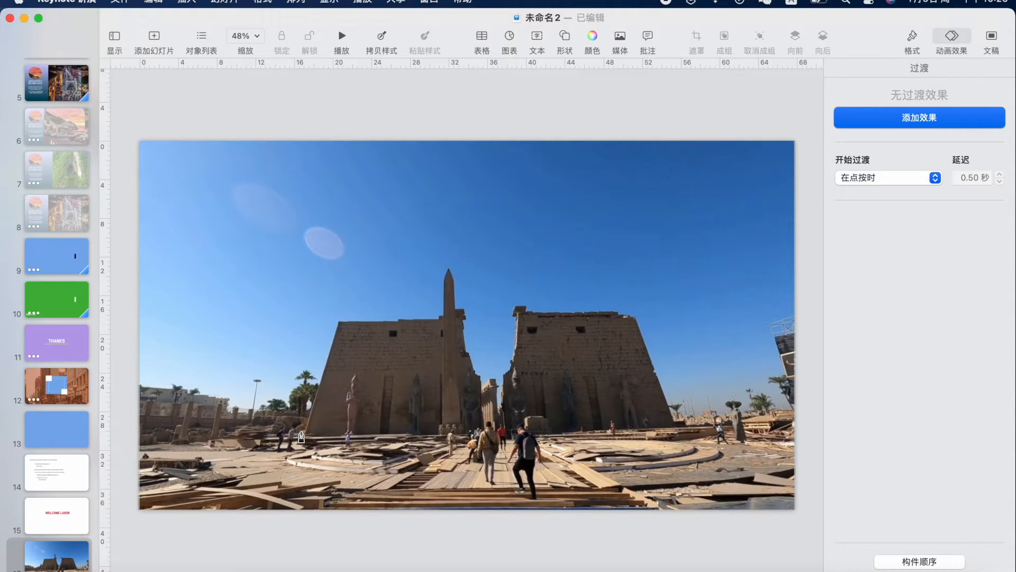
left_click(303, 431)
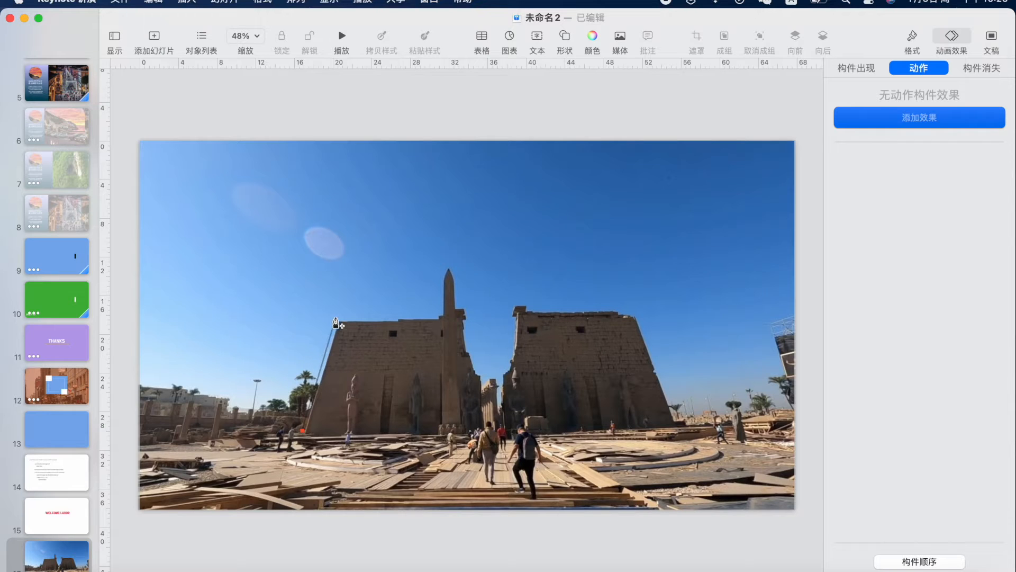
left_click(336, 317)
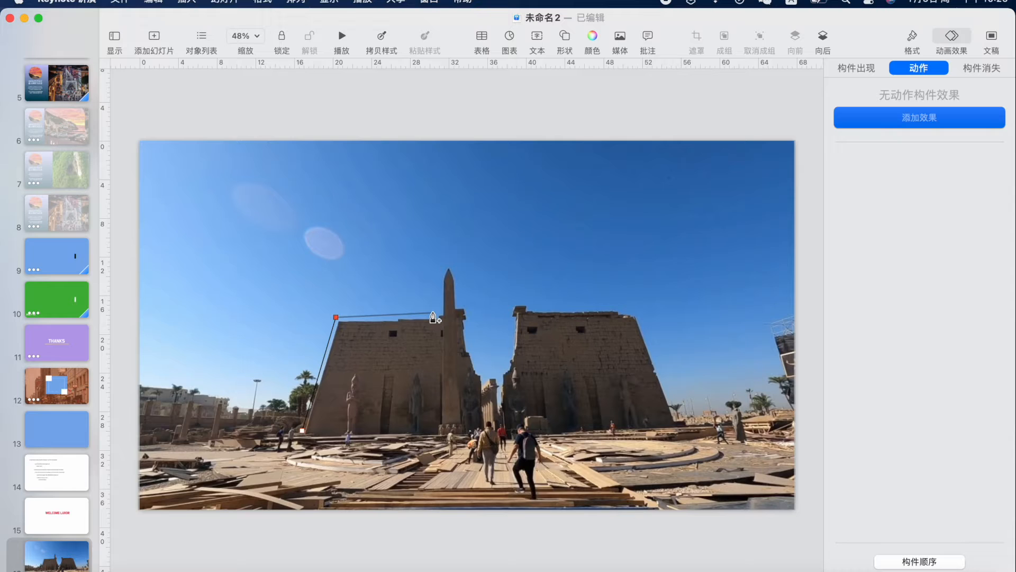
left_click(436, 314)
left_click(442, 275)
key("super+z")
Trace around the obelisk tip and down into the gap between the pylons, removing misplaced points
left_click(441, 269)
left_click(449, 263)
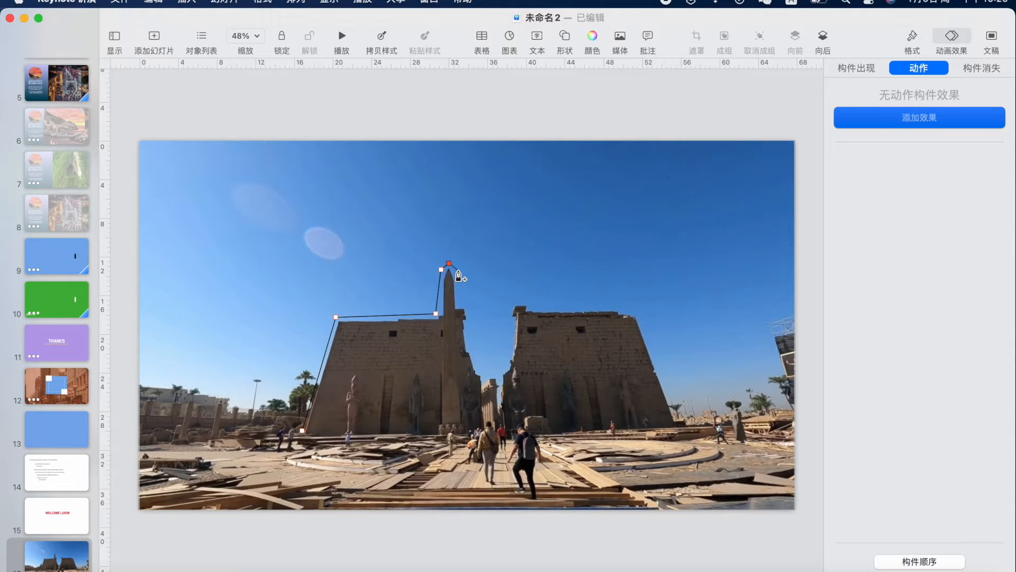
left_click(458, 275)
left_click(463, 304)
key("super+z")
left_click(468, 302)
left_click(485, 371)
left_click(500, 369)
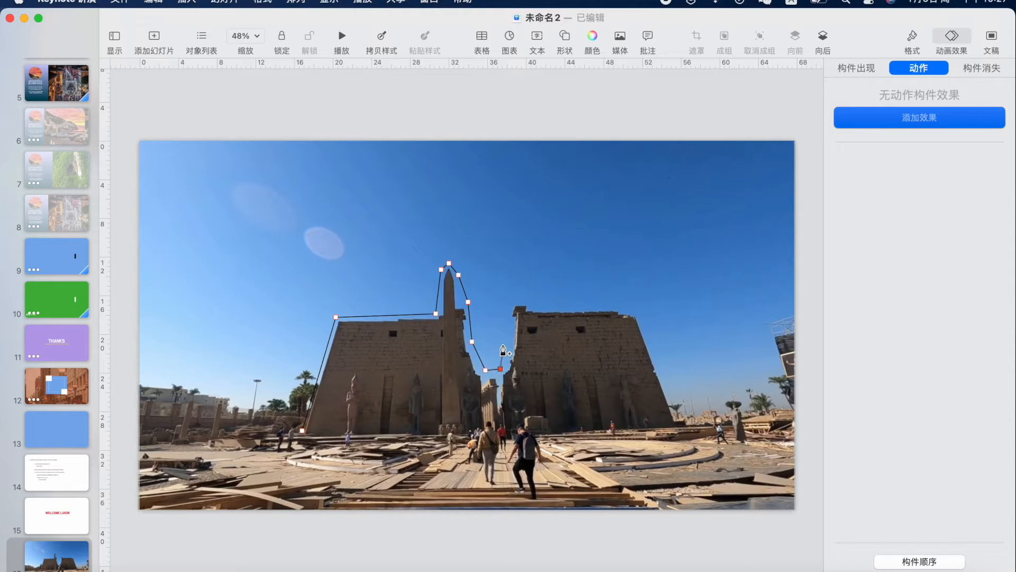
key("BackSpace")
key("BackSpace")
Trace the right pylon's left edge, top and sloping right side to its bottom corner
left_click(487, 367)
left_click(502, 357)
left_click(505, 337)
left_click(509, 304)
left_click(541, 308)
left_click(633, 306)
left_click(641, 316)
left_click(677, 414)
left_click(681, 428)
Run the outline back along the ground line and close it at the starting point
left_click(624, 432)
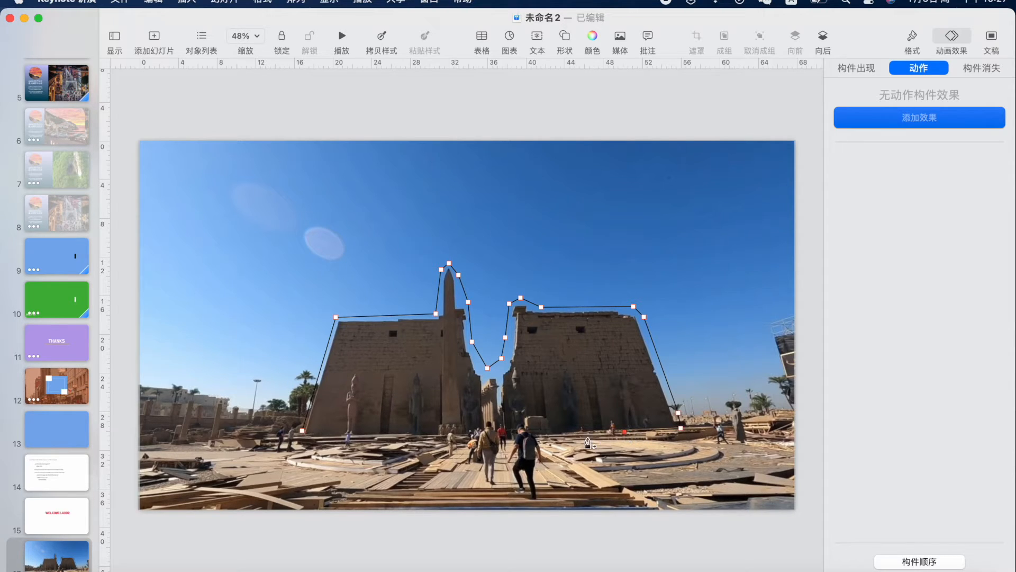
left_click(571, 435)
left_click(541, 435)
left_click(443, 437)
left_click(363, 437)
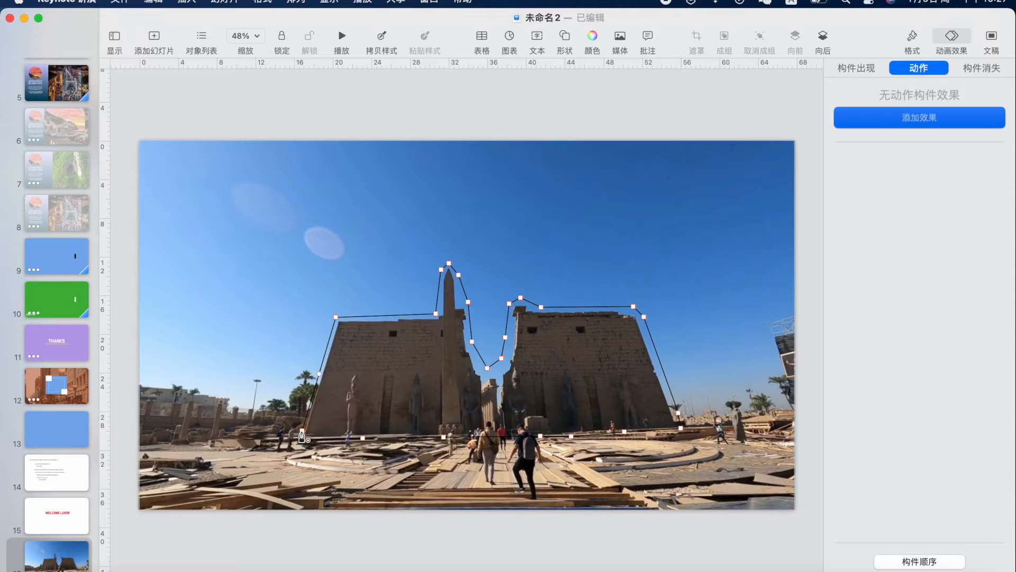
left_click(306, 439)
left_click(910, 37)
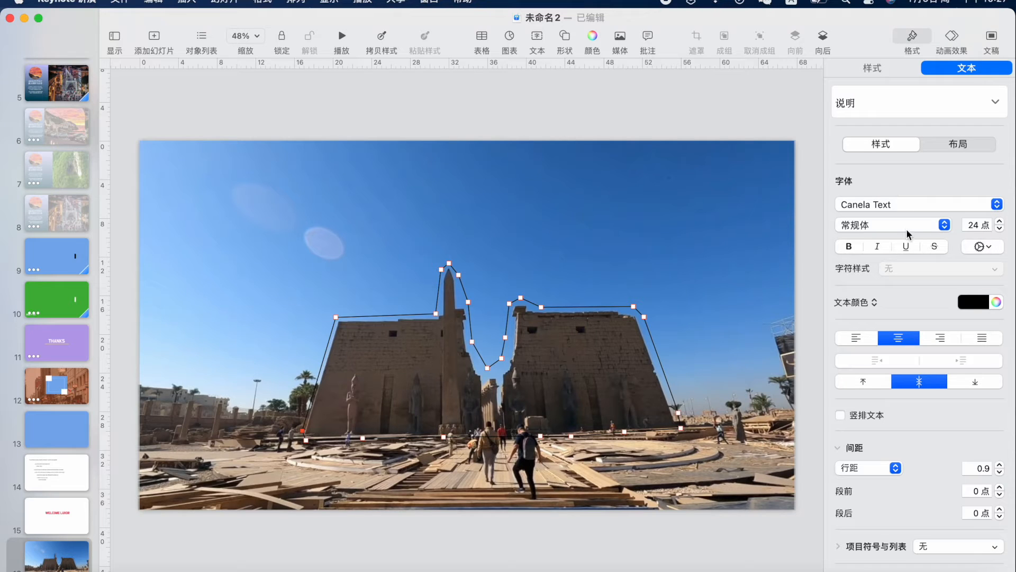
Give the temple outline shape a bright green Color Fill from the colour wheel
left_click(872, 67)
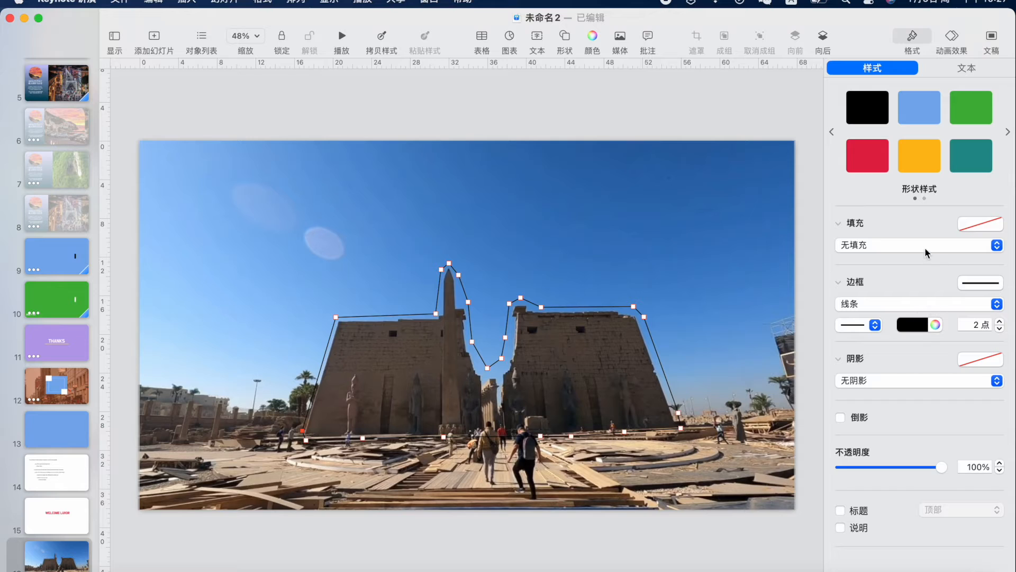
left_click(925, 248)
left_click(914, 261)
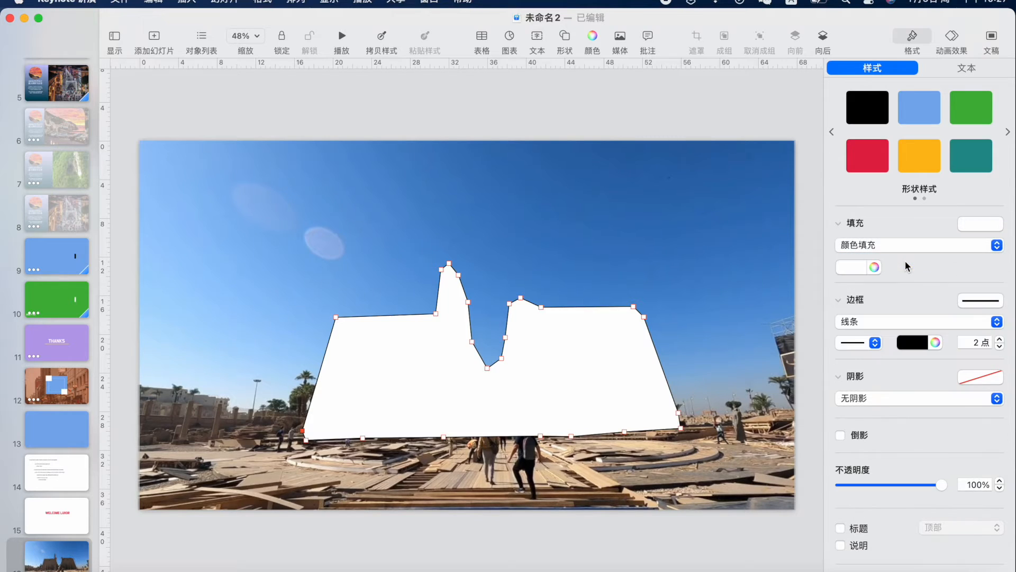
left_click(875, 268)
left_click(823, 150)
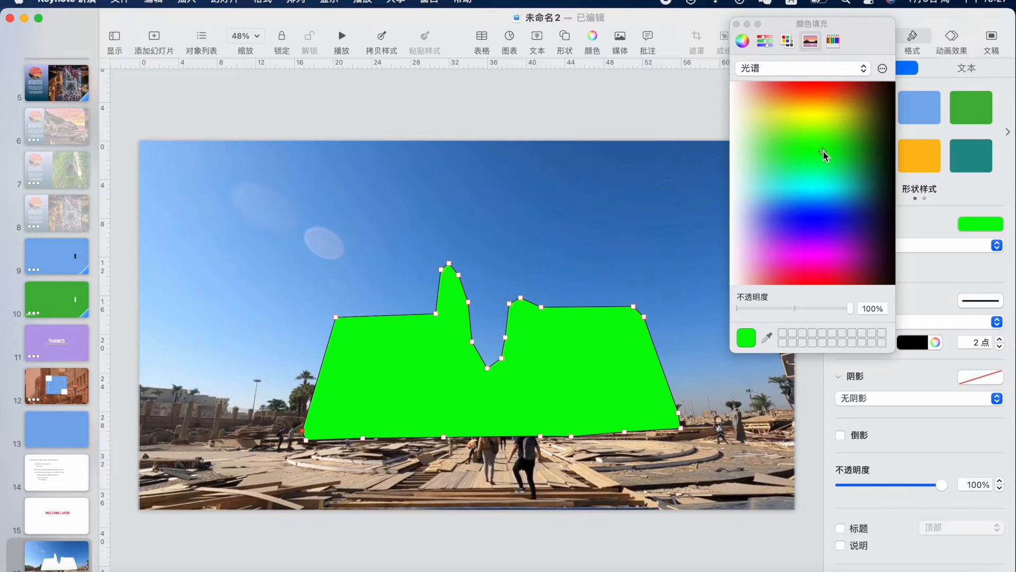
left_click(685, 295)
left_click(463, 223)
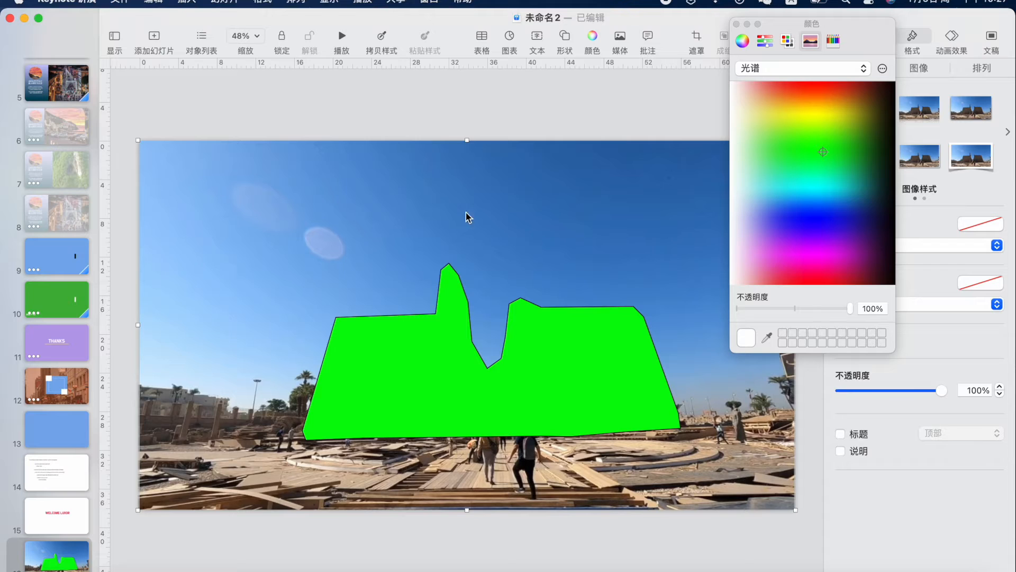
left_click(736, 24)
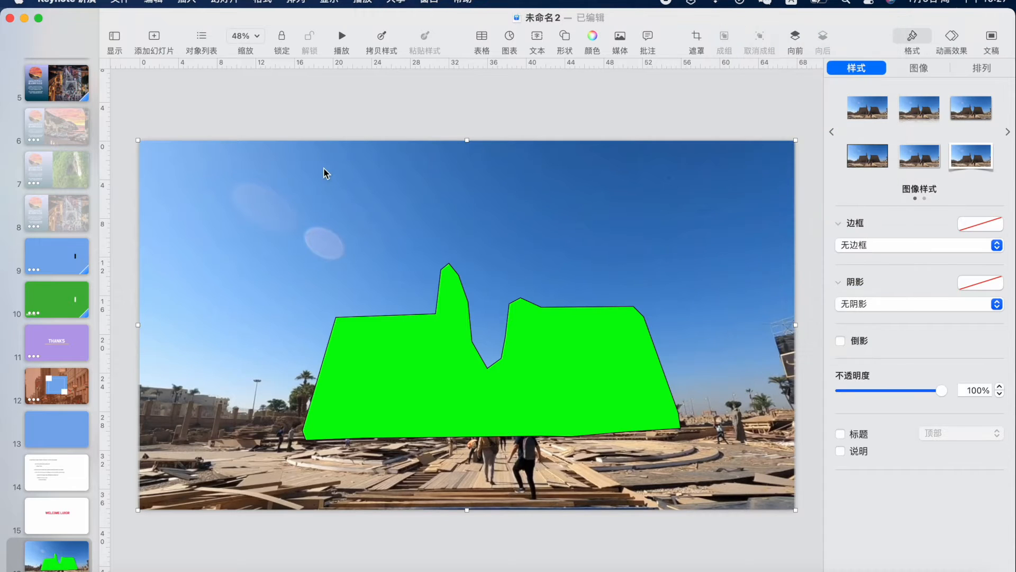
Duplicate the temple photo and send the copy backward behind the green shape
left_click(152, 5)
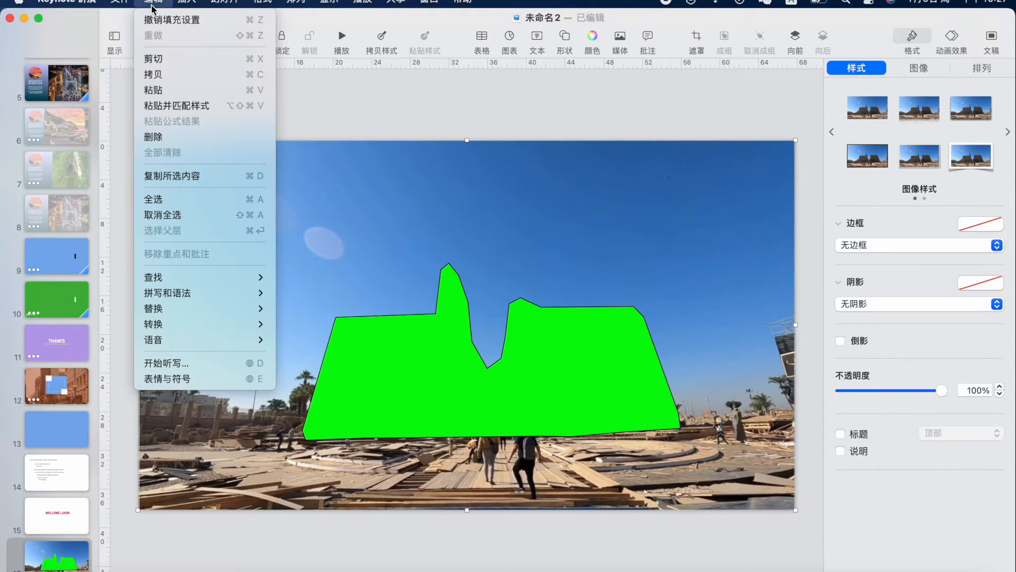
left_click(189, 177)
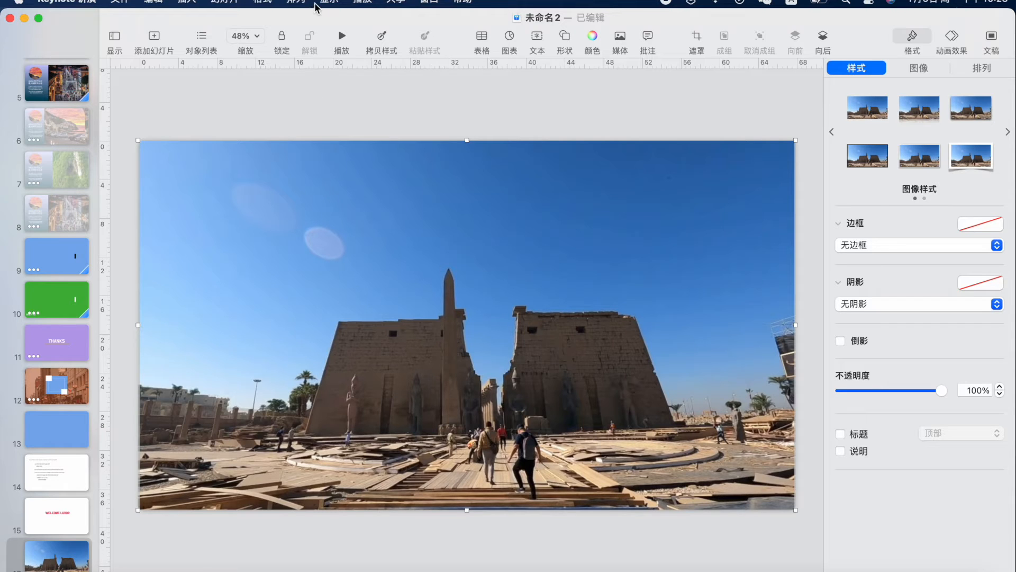
left_click(295, 2)
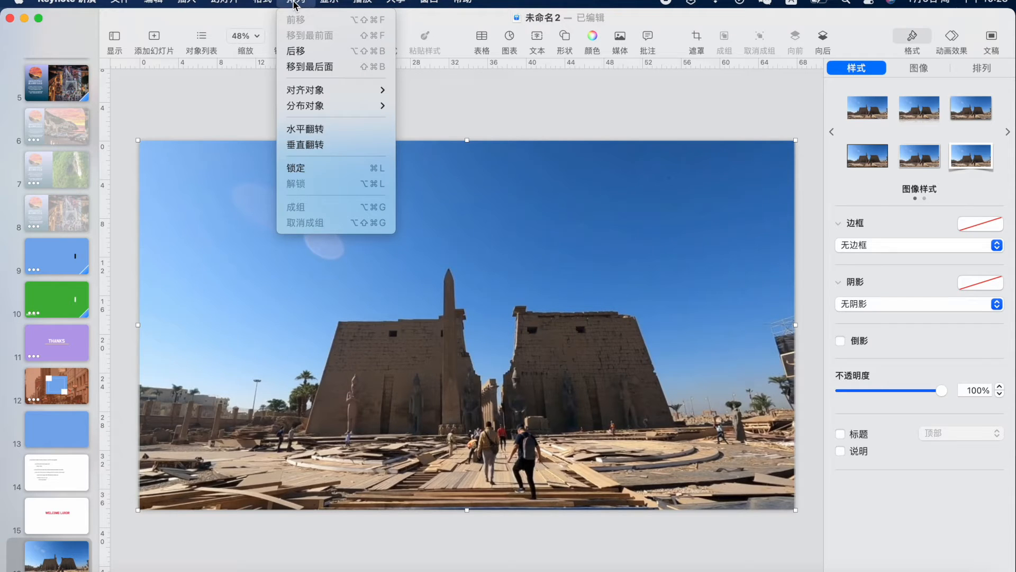
left_click(300, 51)
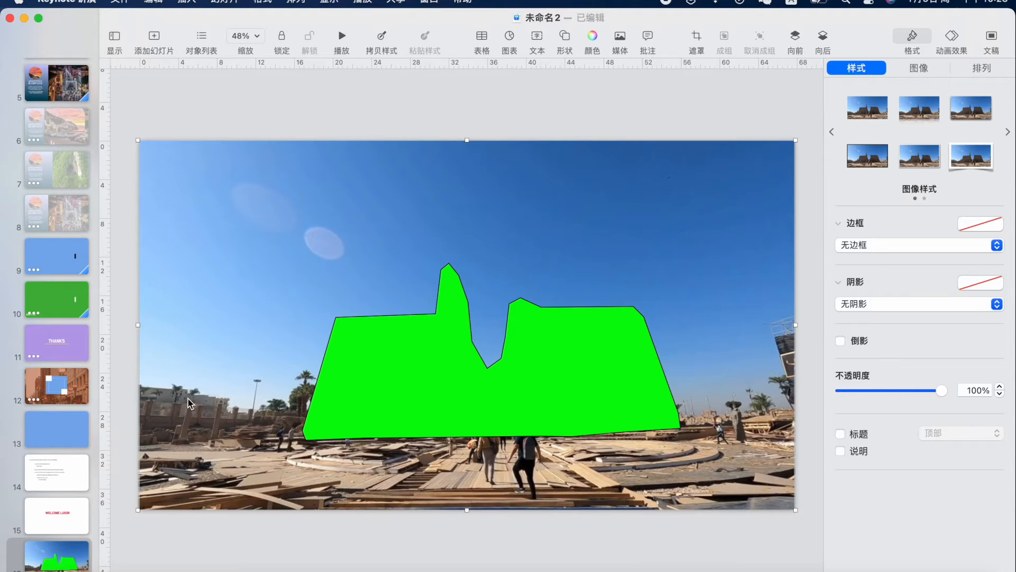
Copy the WELCOME LUXOR text box from slide 15 and paste it into the green shape on slide 16
left_click(54, 516)
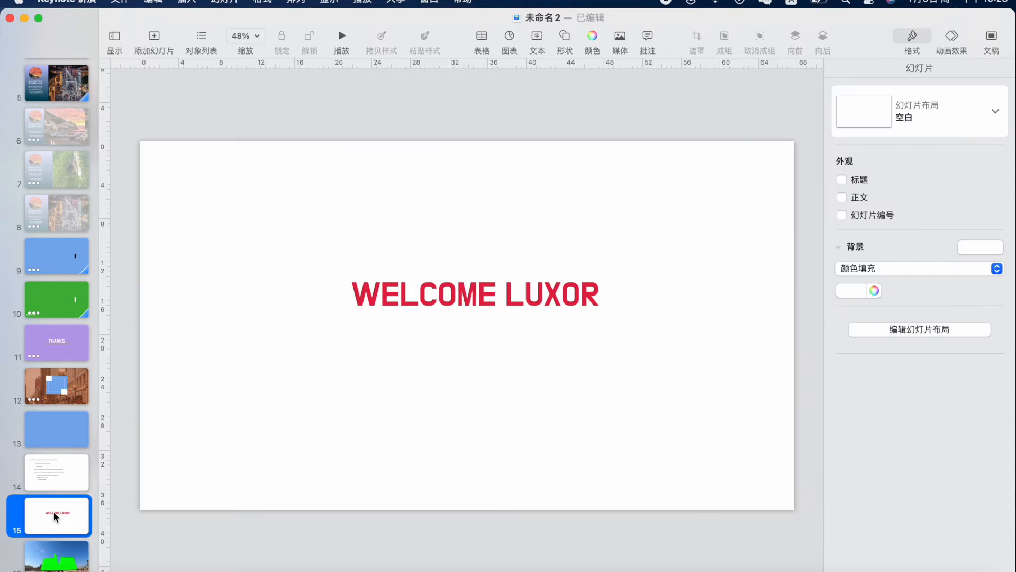
left_click(419, 294)
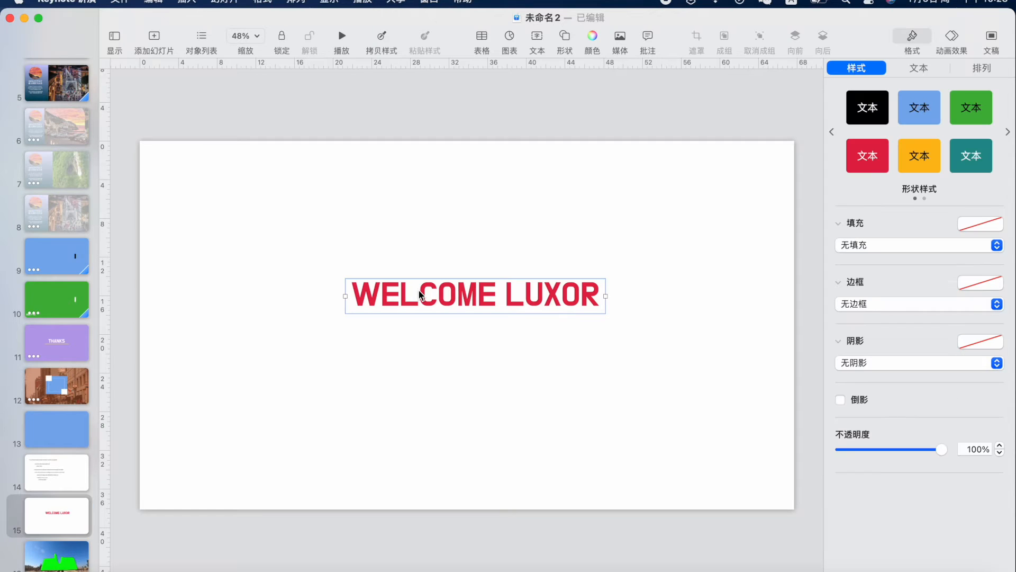
left_click(62, 555)
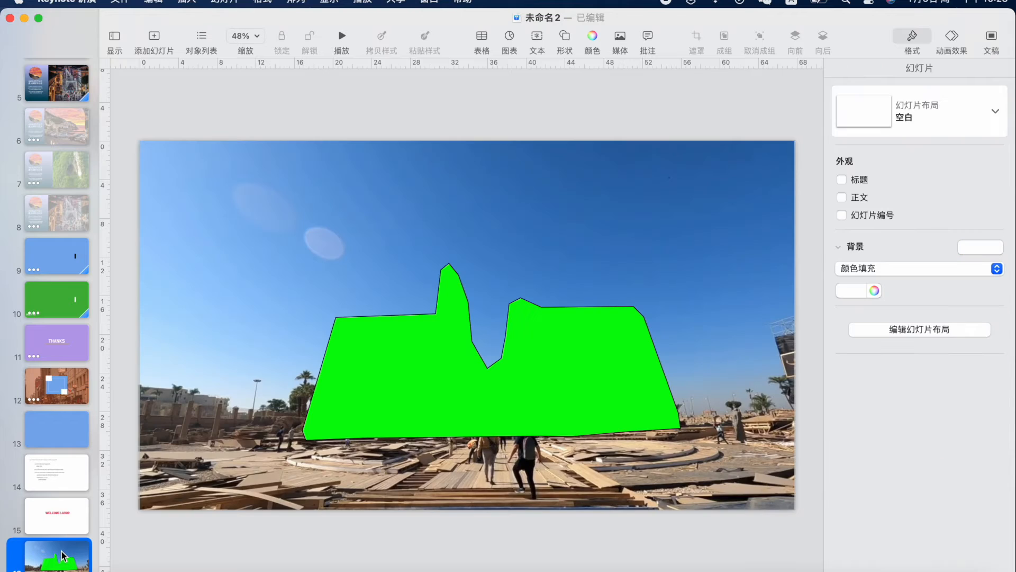
left_click(448, 244)
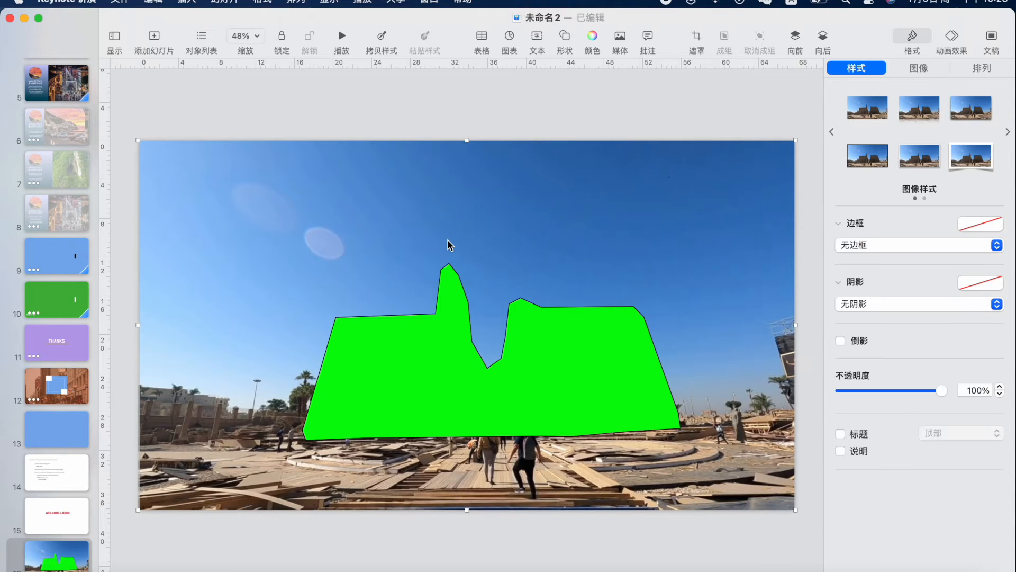
key("super+v")
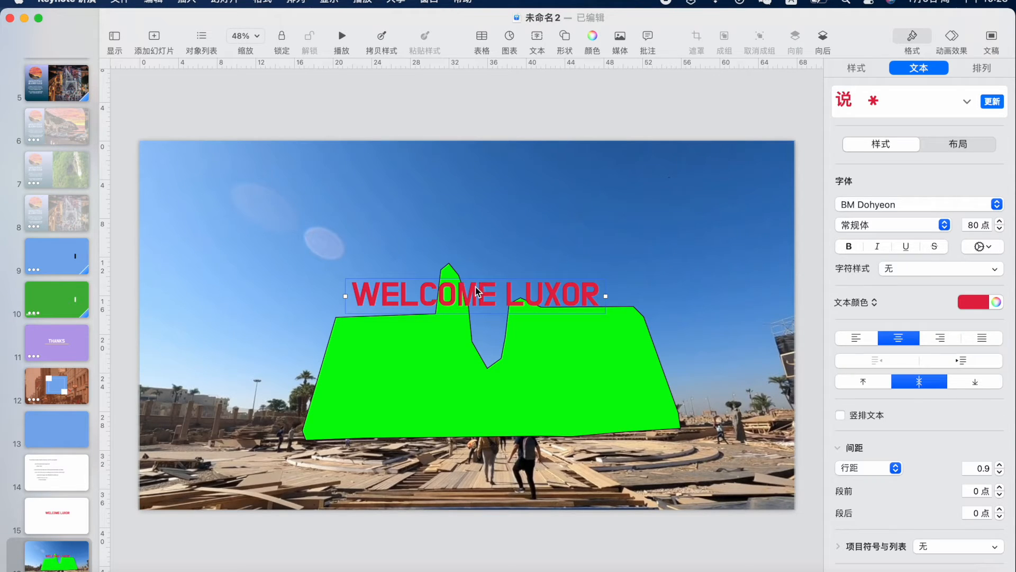
left_click_drag(475, 287, 490, 372)
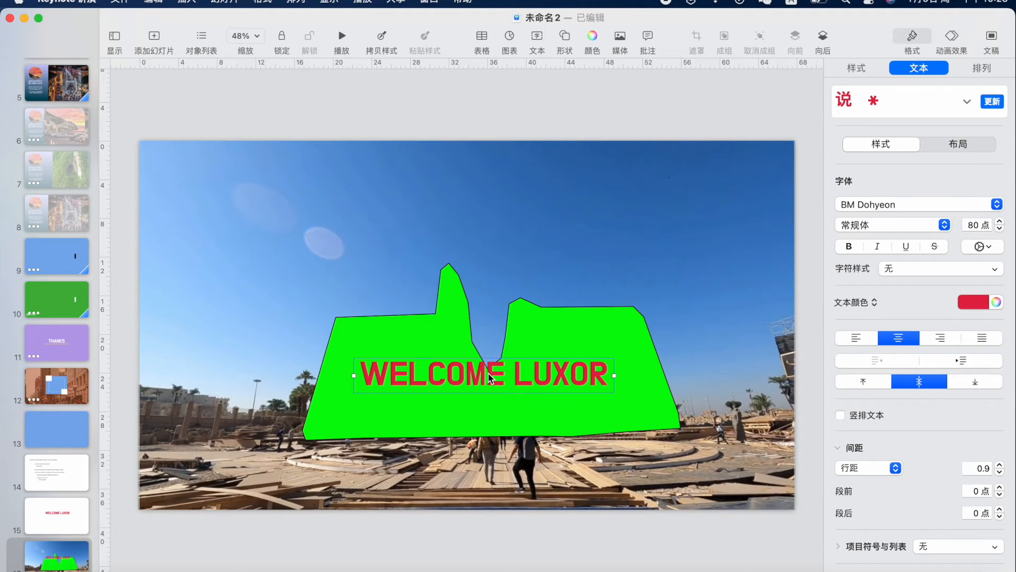
Widen the gap between WELCOME and LUXOR and nudge the title slightly lower
left_click(510, 375)
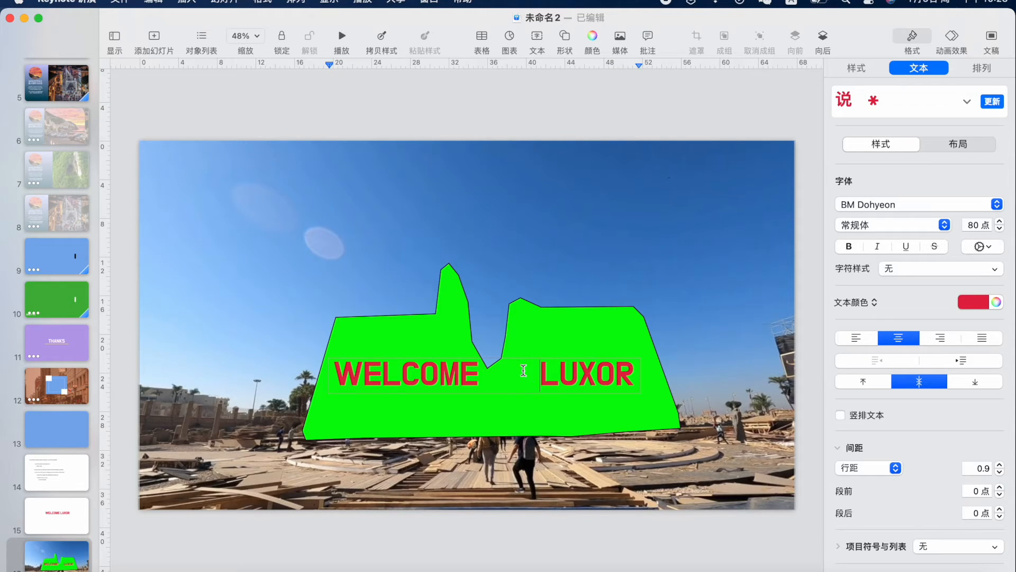
left_click(551, 263)
left_click_drag(557, 379, 555, 380)
left_click(547, 252)
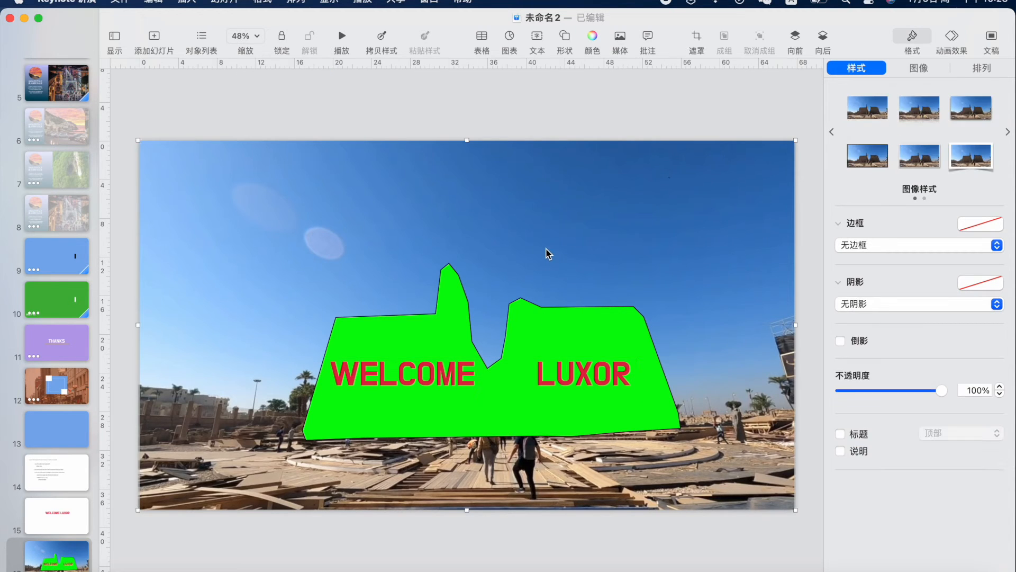
left_click(538, 383)
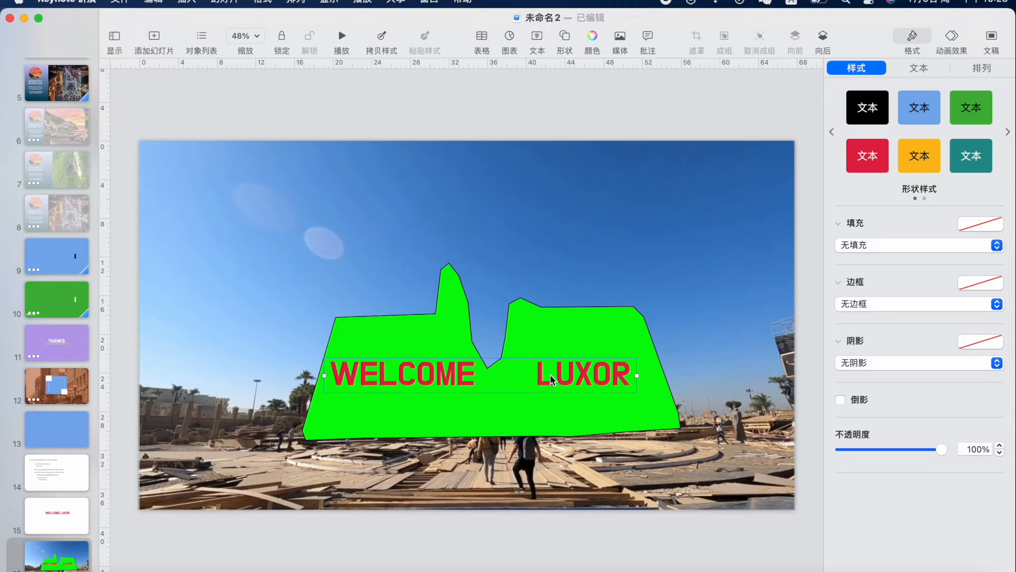
left_click_drag(550, 380, 551, 384)
left_click(556, 248)
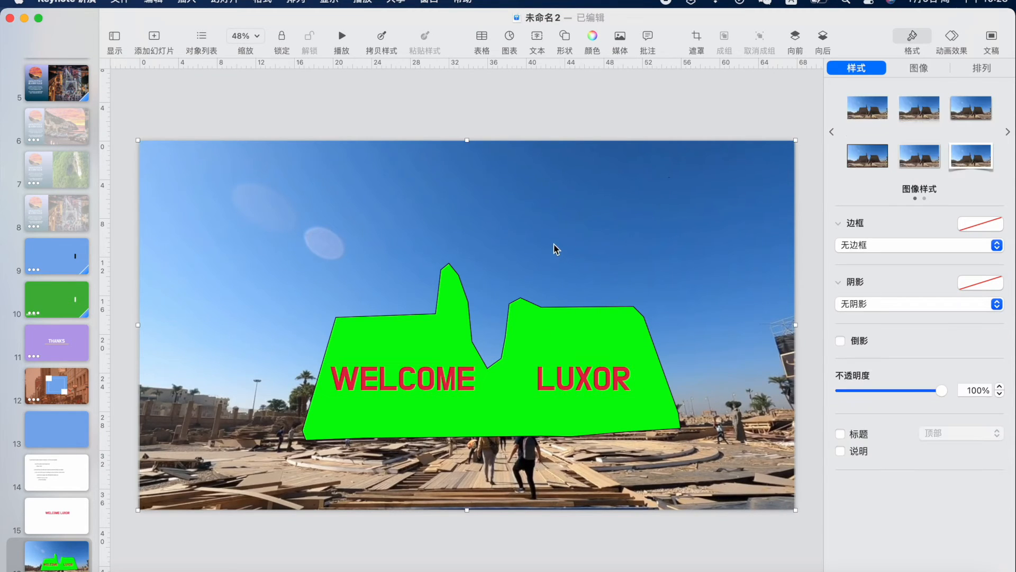
Send the WELCOME LUXOR text behind the green shape and show the Object List
left_click(547, 380)
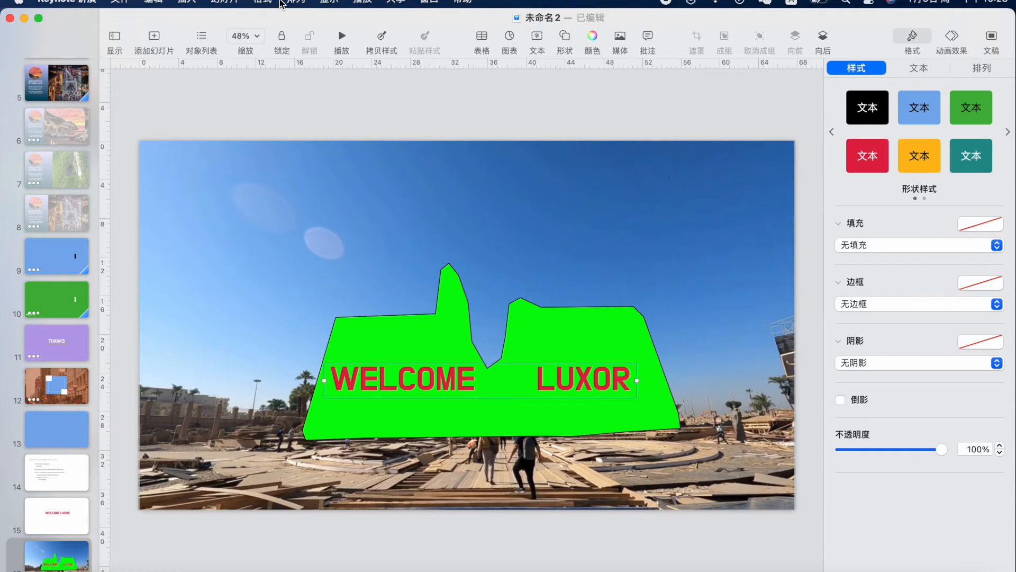
left_click(297, 3)
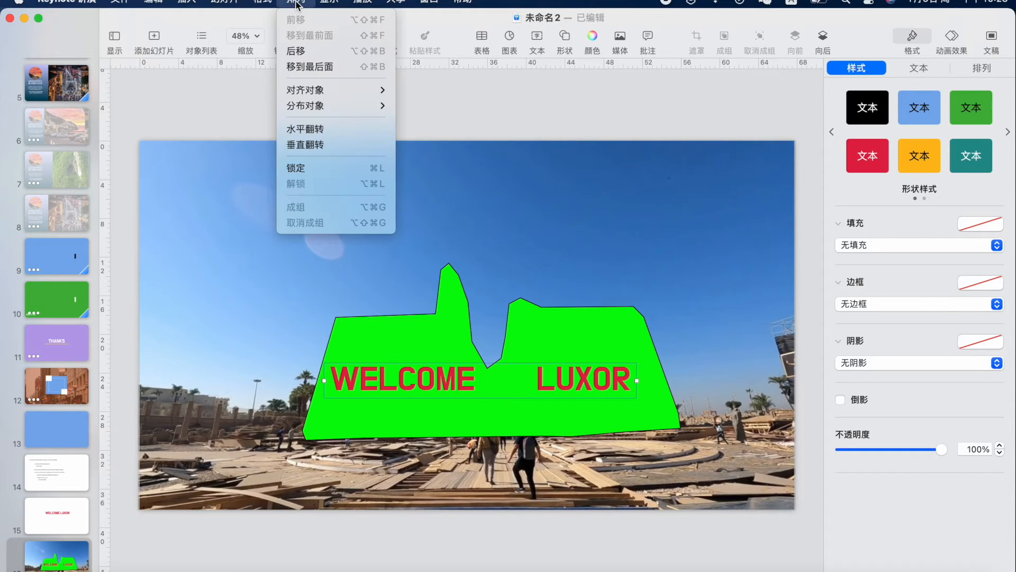
left_click(307, 52)
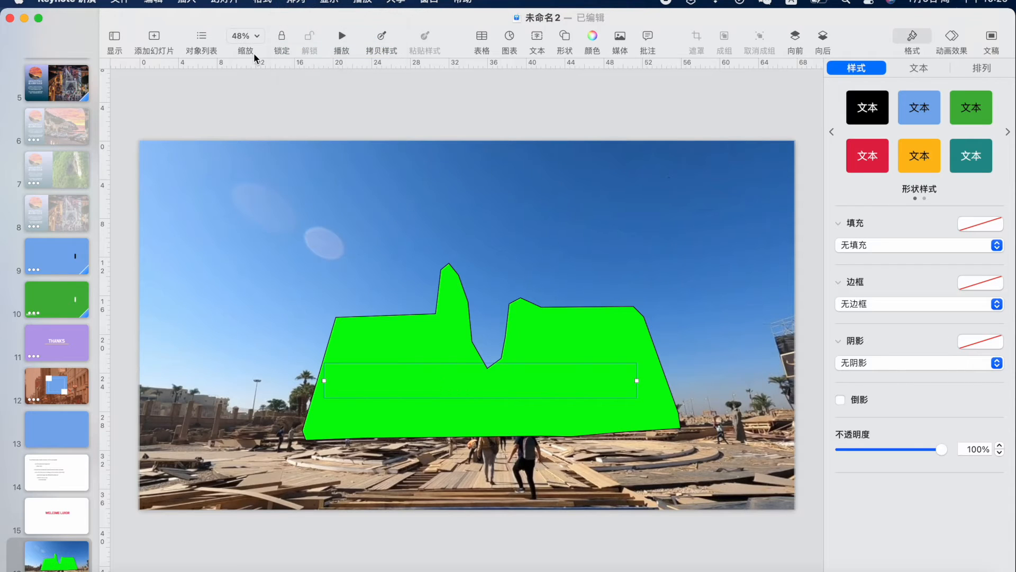
left_click(199, 39)
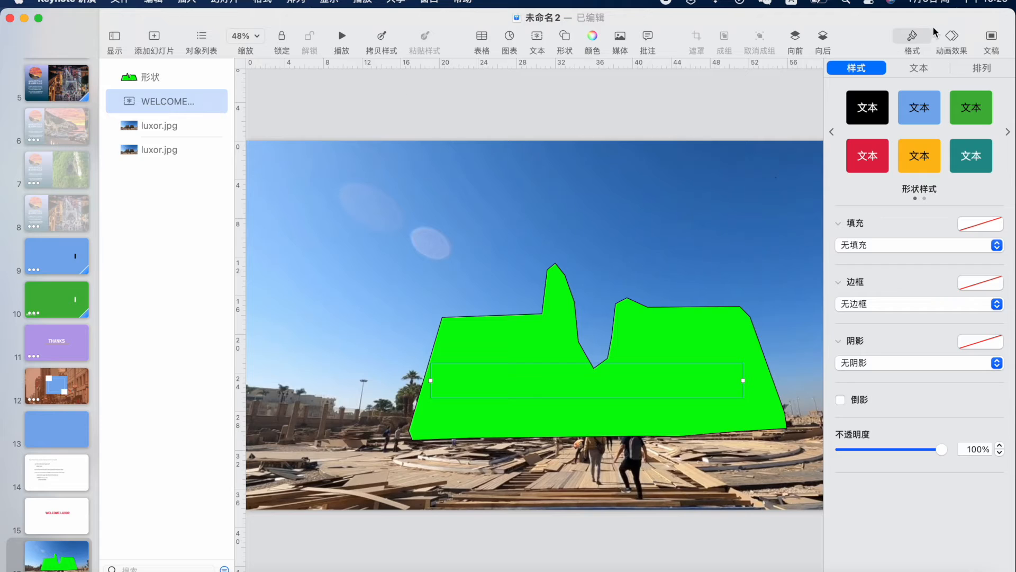
Add a Move To action carrying the title up into the sky above the temple
left_click(952, 37)
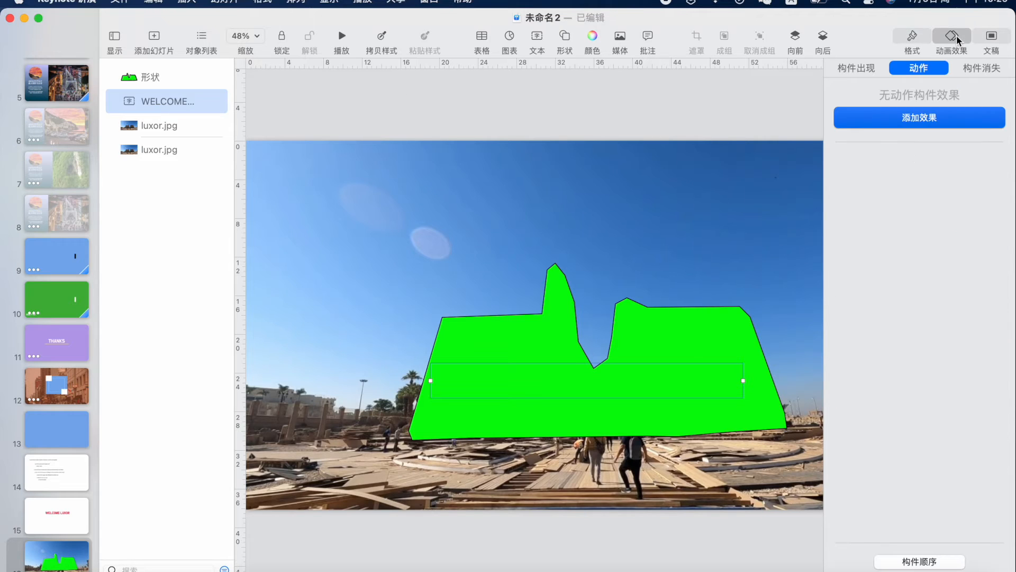
left_click(925, 119)
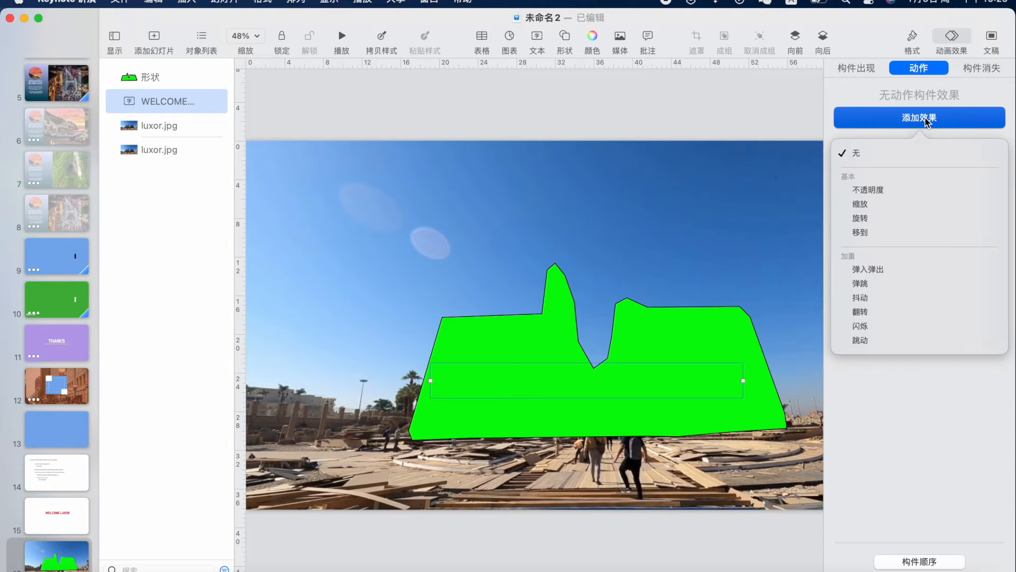
left_click(893, 233)
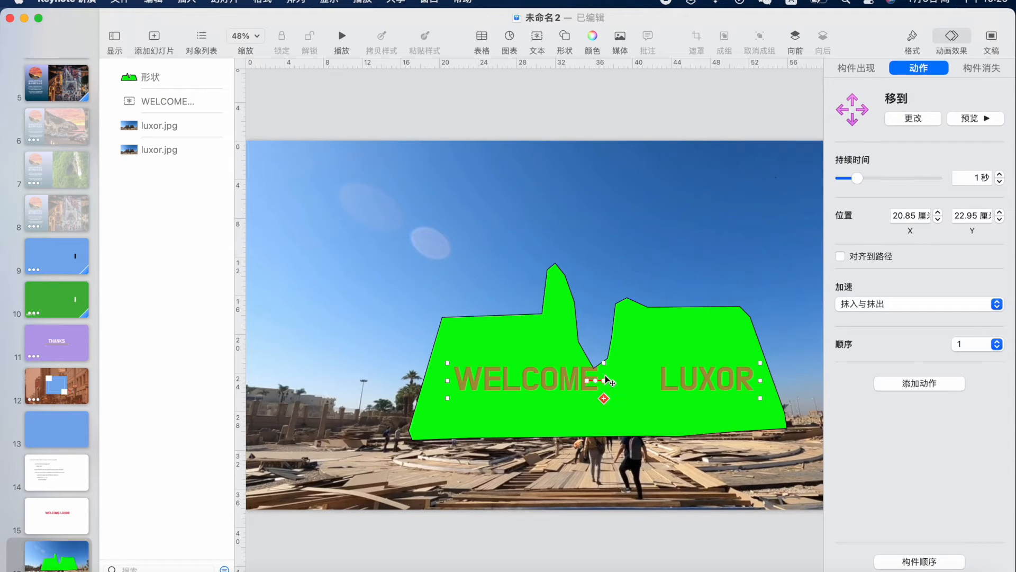
left_click_drag(606, 380, 584, 225)
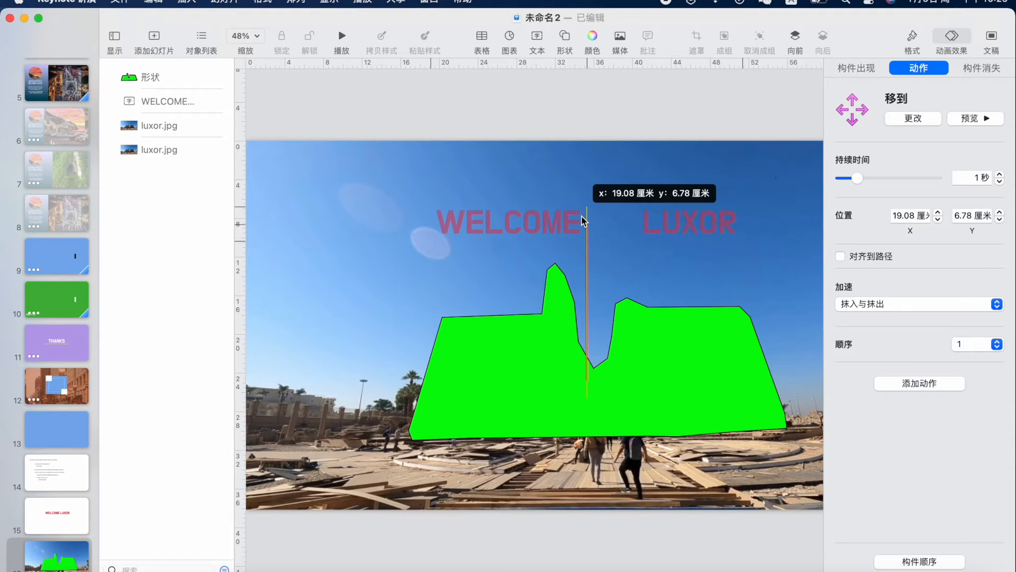
left_click_drag(581, 215, 582, 212)
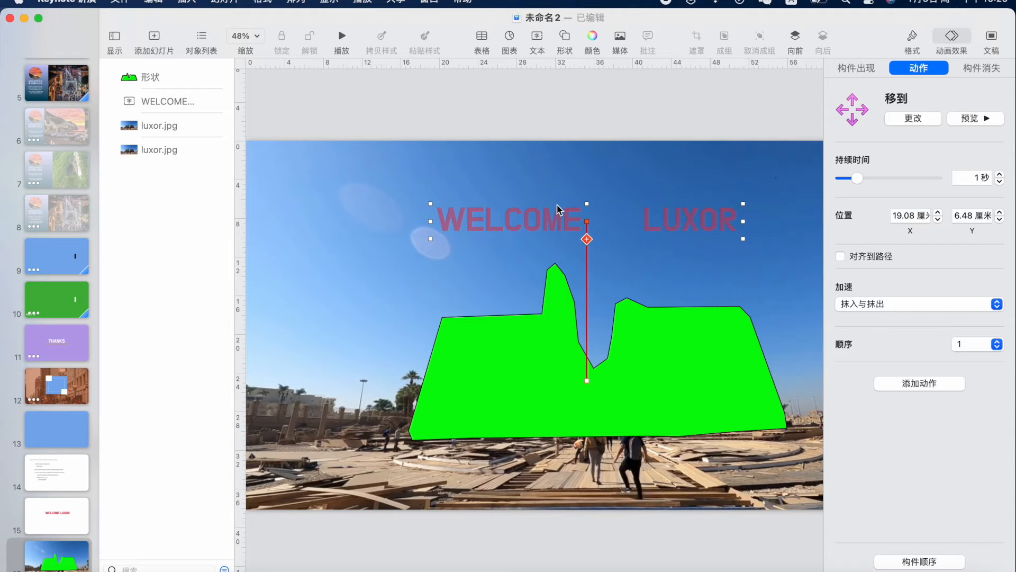
left_click(538, 185)
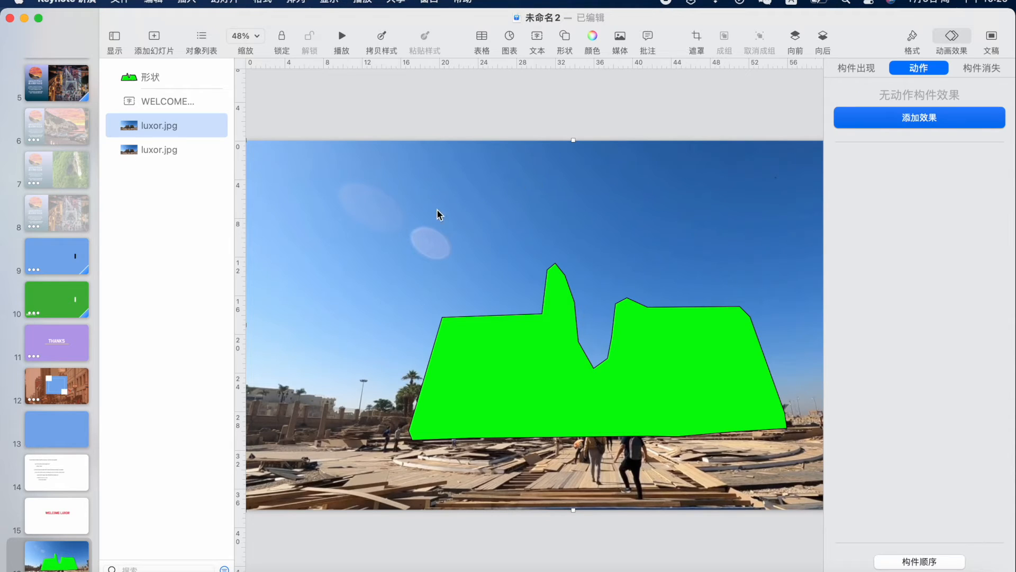
Set the WELCOME LUXOR Move build's duration to 5 seconds in Build Order
left_click(924, 561)
left_click(892, 250)
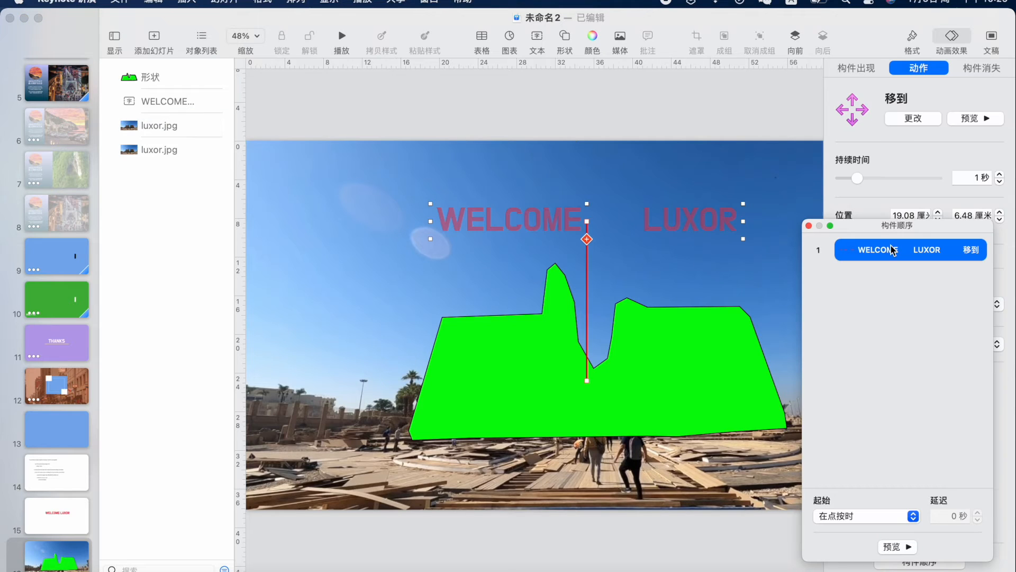
left_click_drag(866, 226, 734, 132)
left_click(979, 178)
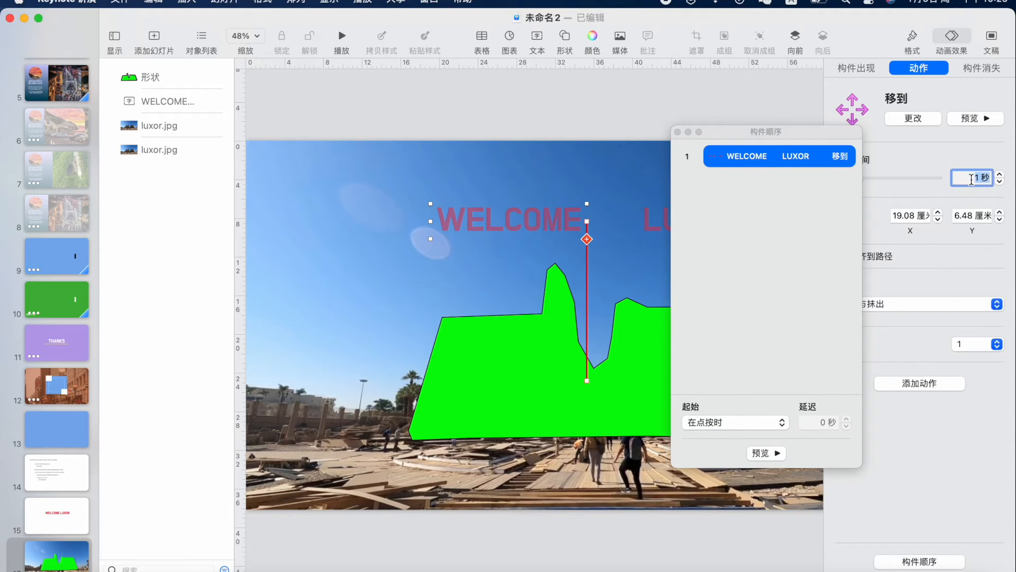
type("5")
left_click(804, 301)
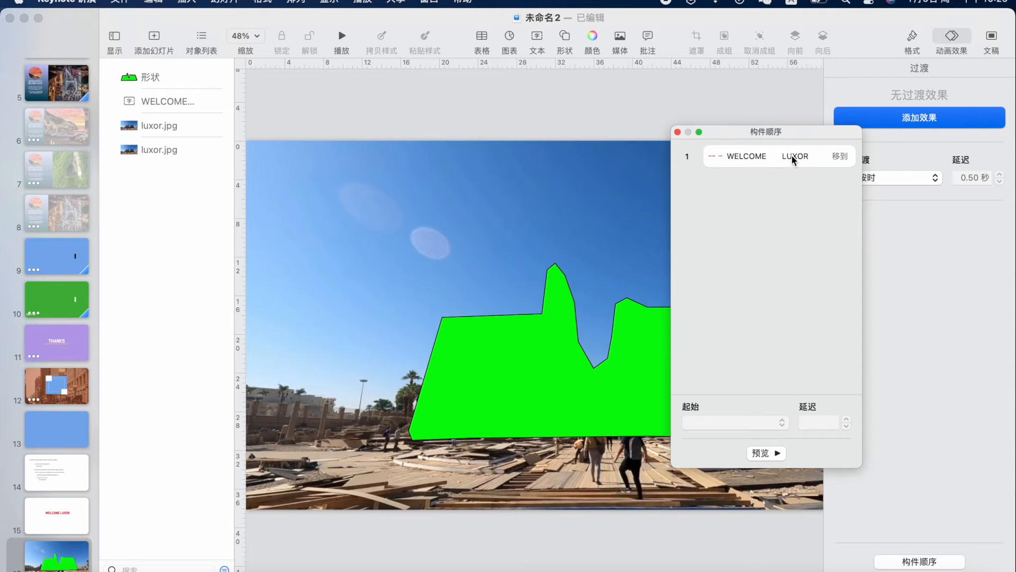
Preview the 5-second rising animation and close the Build Order window
left_click_drag(735, 132, 858, 114)
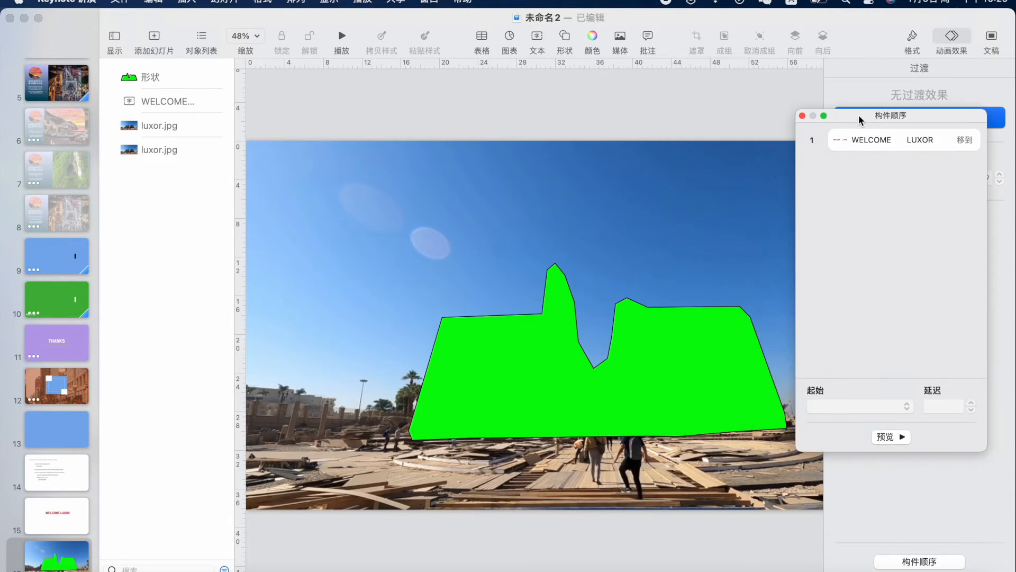
left_click(890, 437)
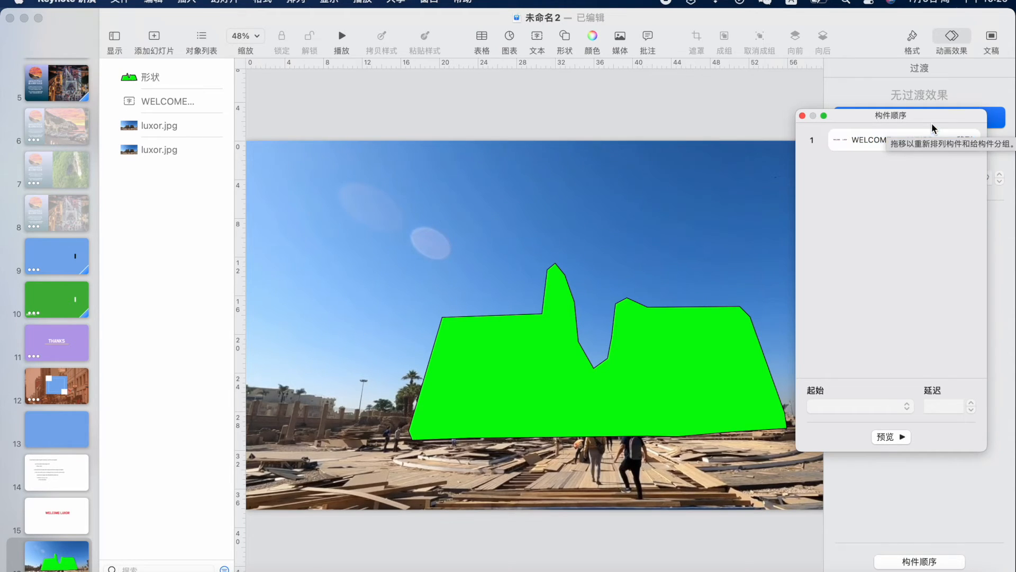
left_click_drag(931, 114, 919, 245)
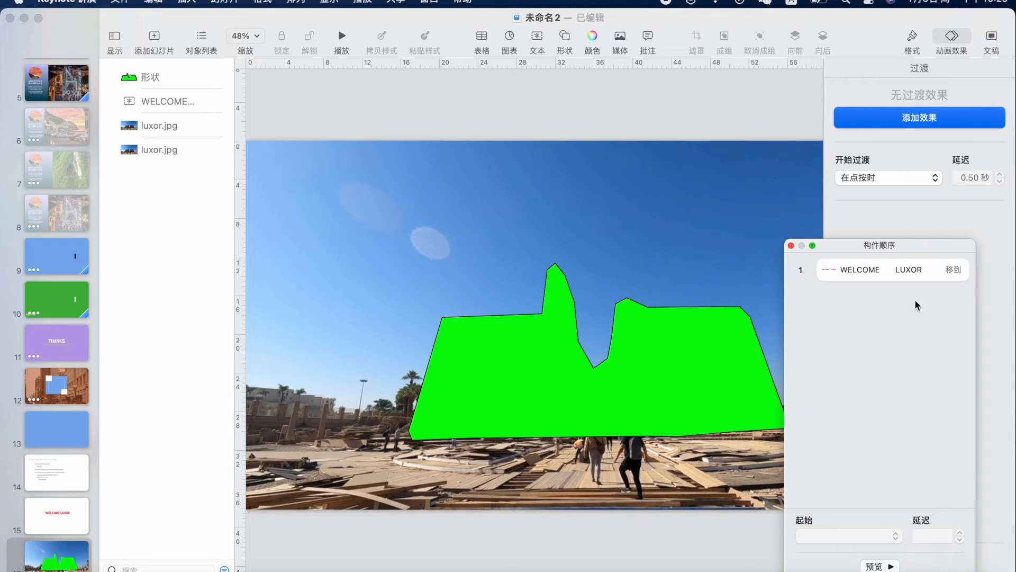
left_click(884, 566)
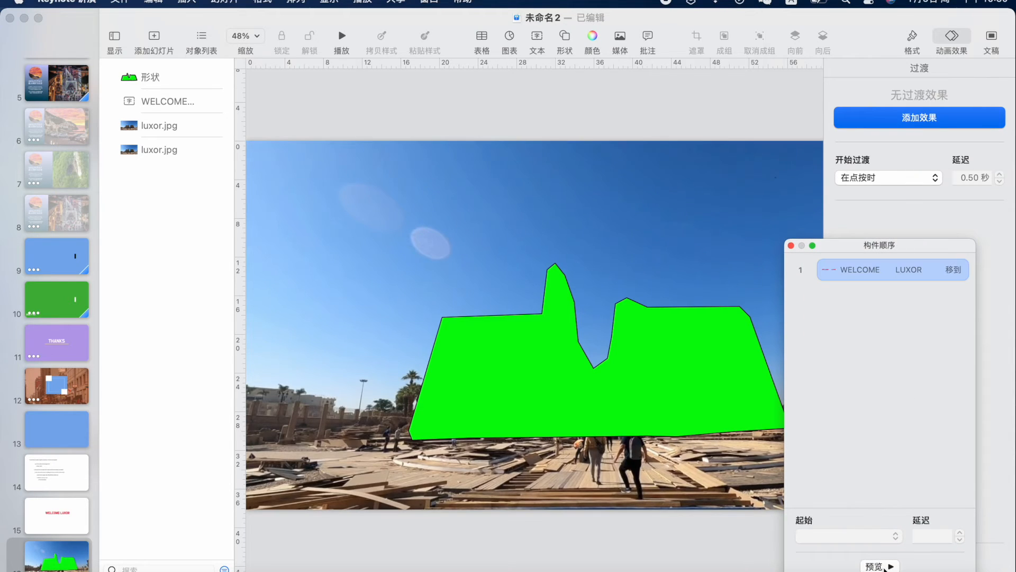
left_click(842, 276)
left_click_drag(934, 246, 620, 155)
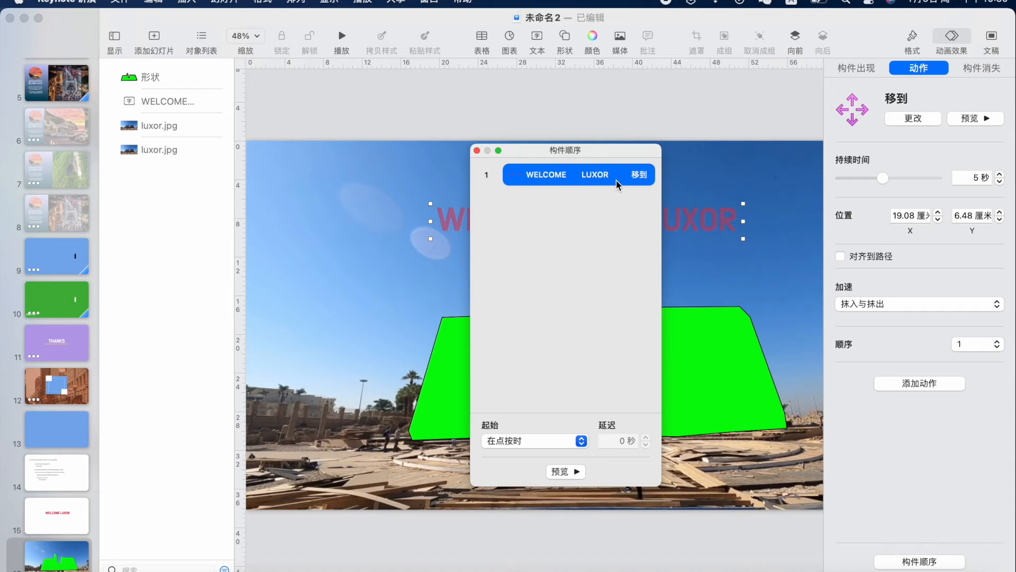
left_click(477, 150)
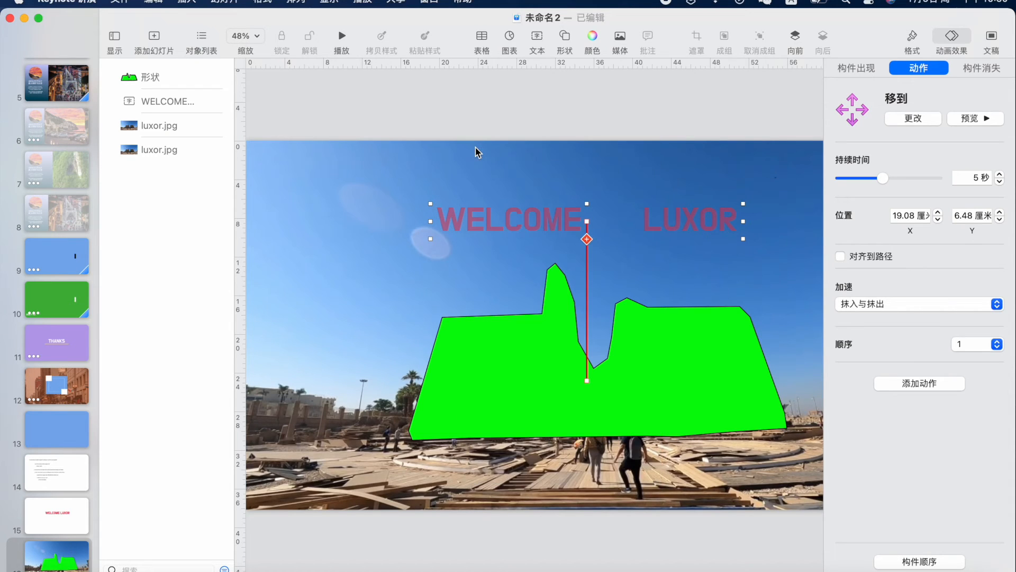
left_click(408, 274)
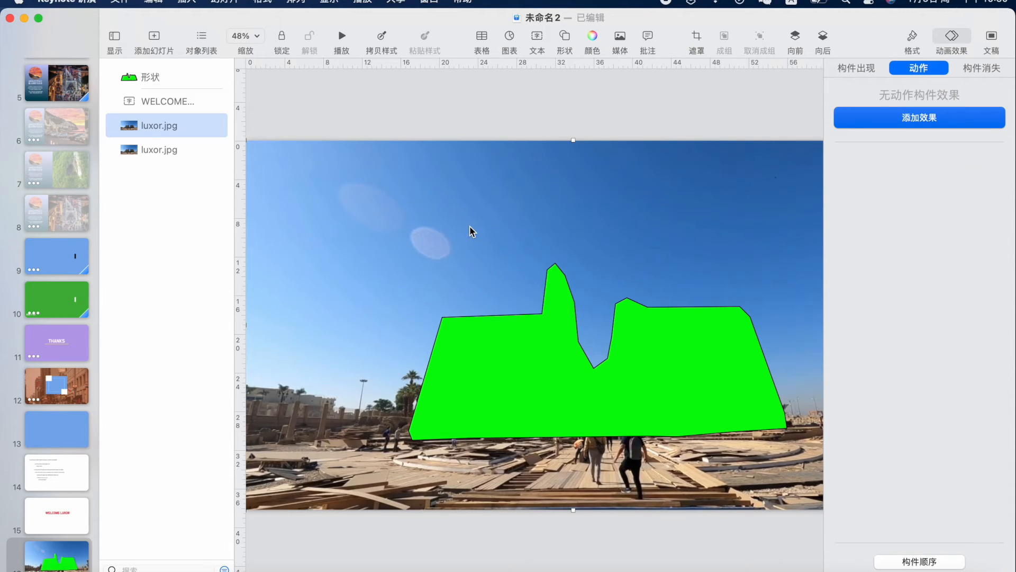
Delete both luxor.jpg photos via the Object List, leaving the green shape and title
scroll(454, 232, "down", 3)
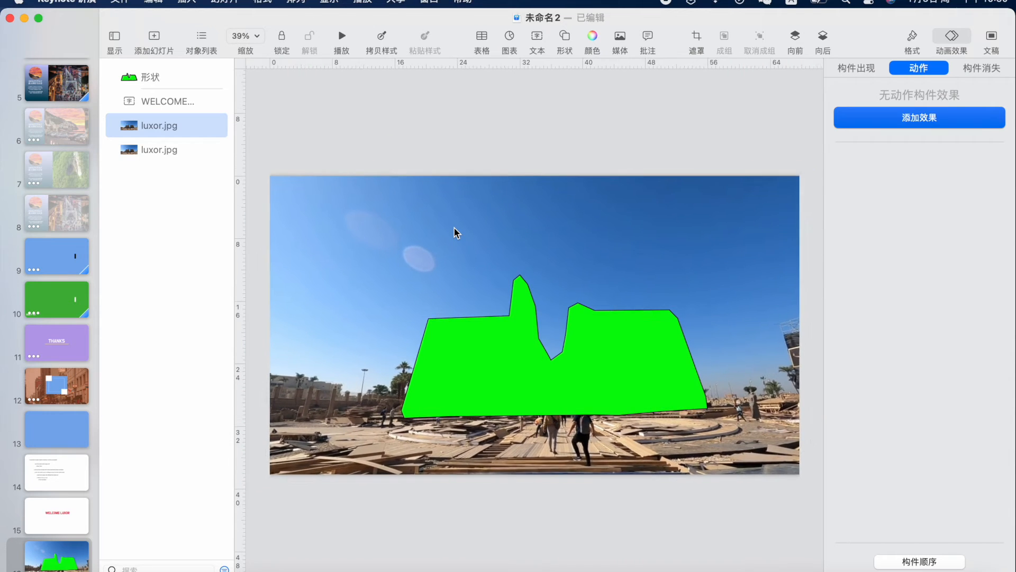
left_click(158, 150)
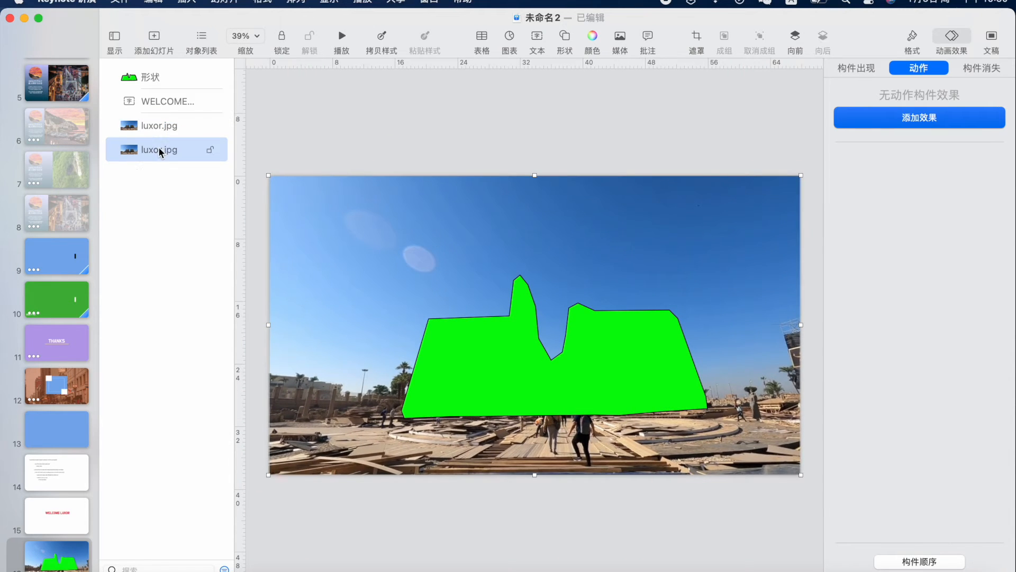
key("Delete")
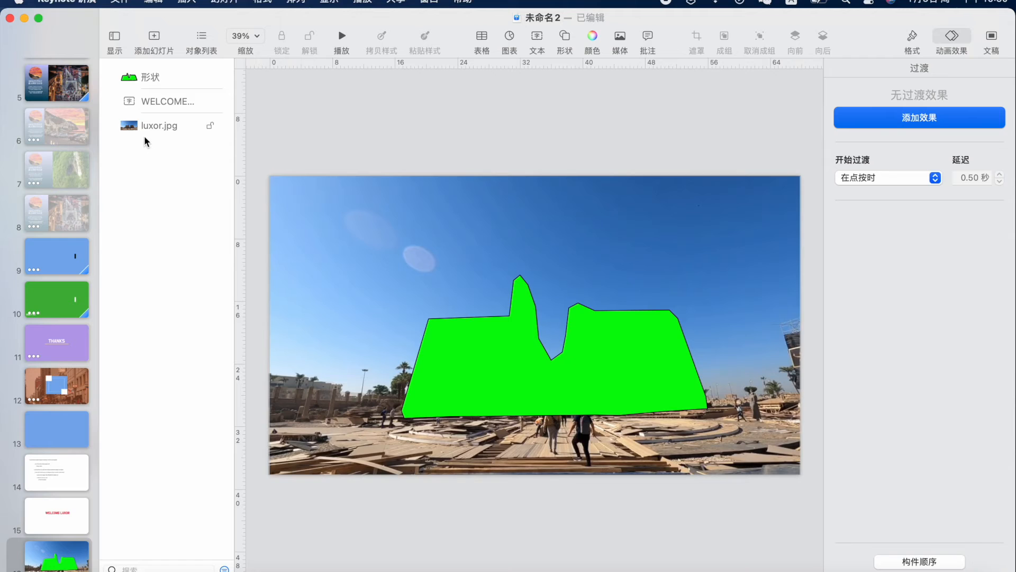
left_click(150, 122)
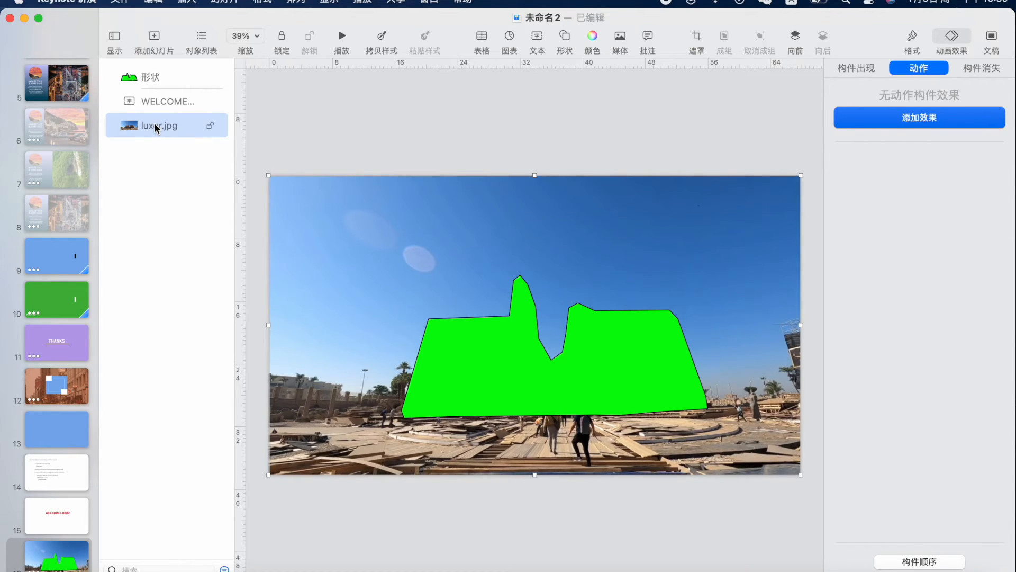
key("Delete")
left_click(157, 99)
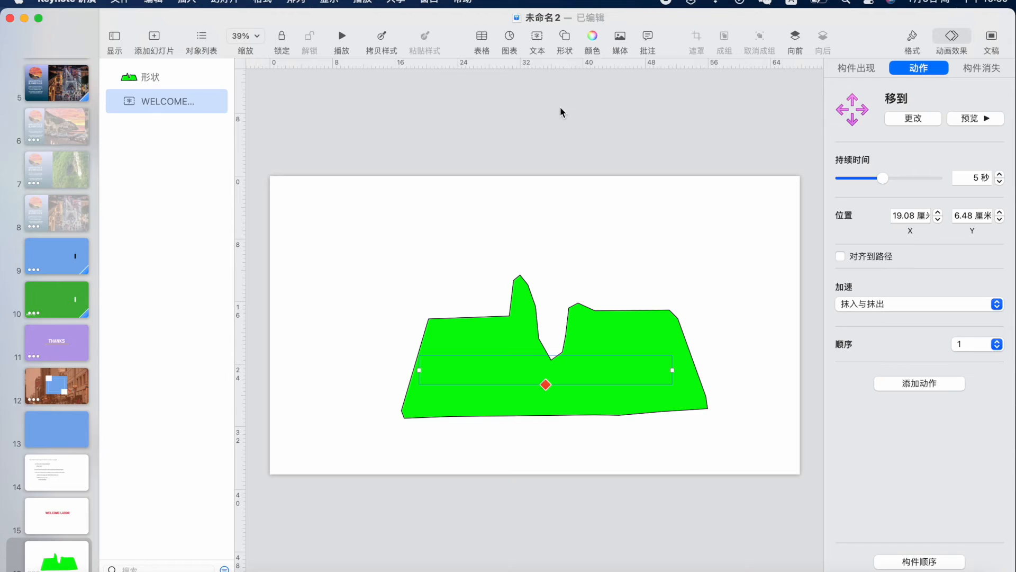
left_click(160, 77)
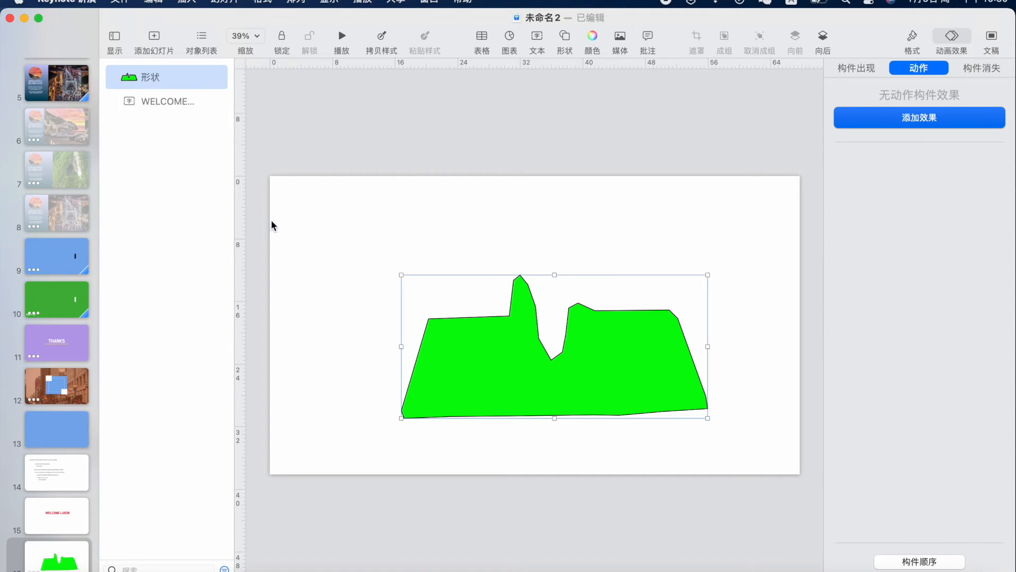
left_click(347, 242)
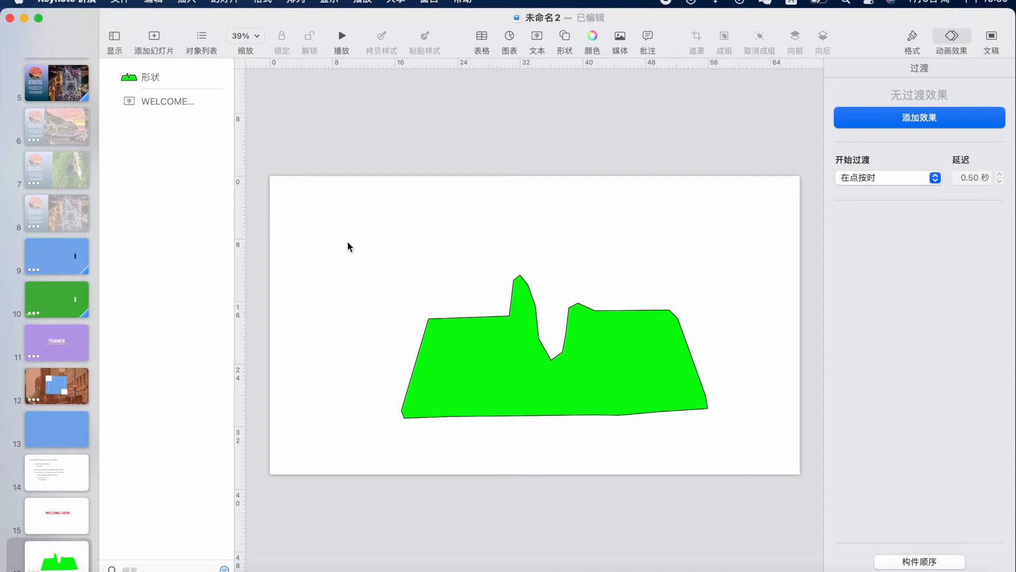
Make the slide background bright green
left_click(911, 49)
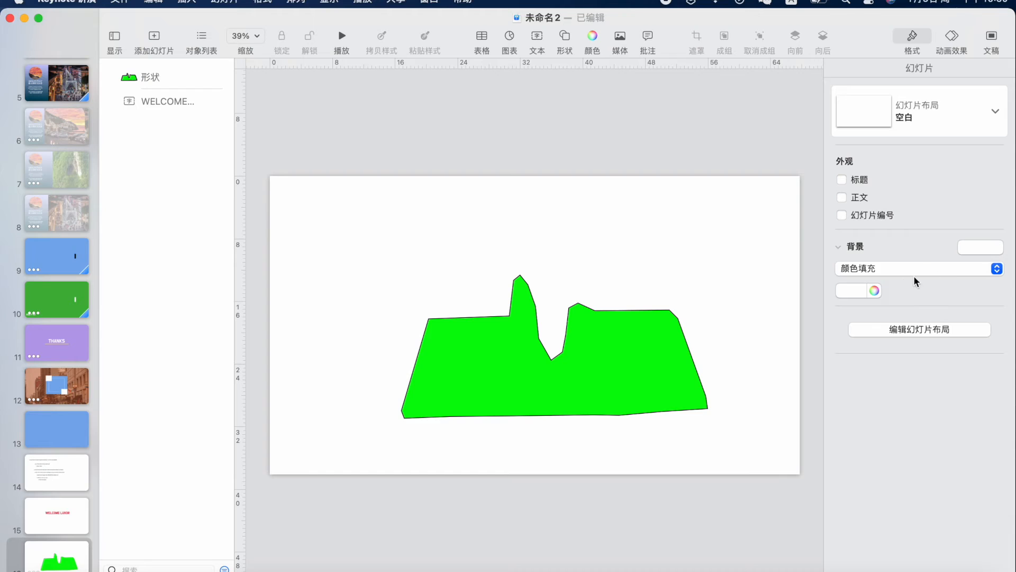
left_click(876, 291)
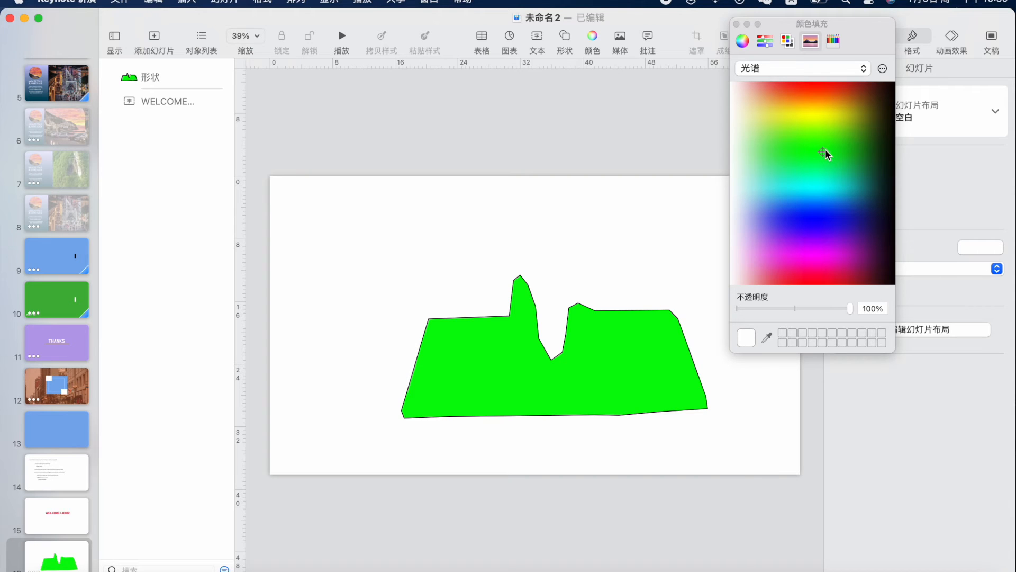
left_click(825, 151)
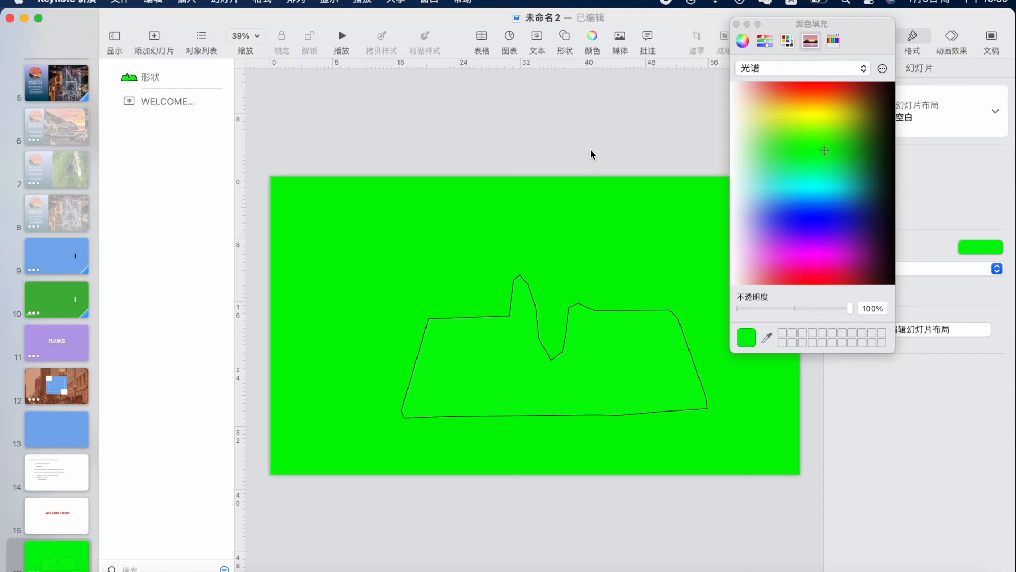
left_click(736, 24)
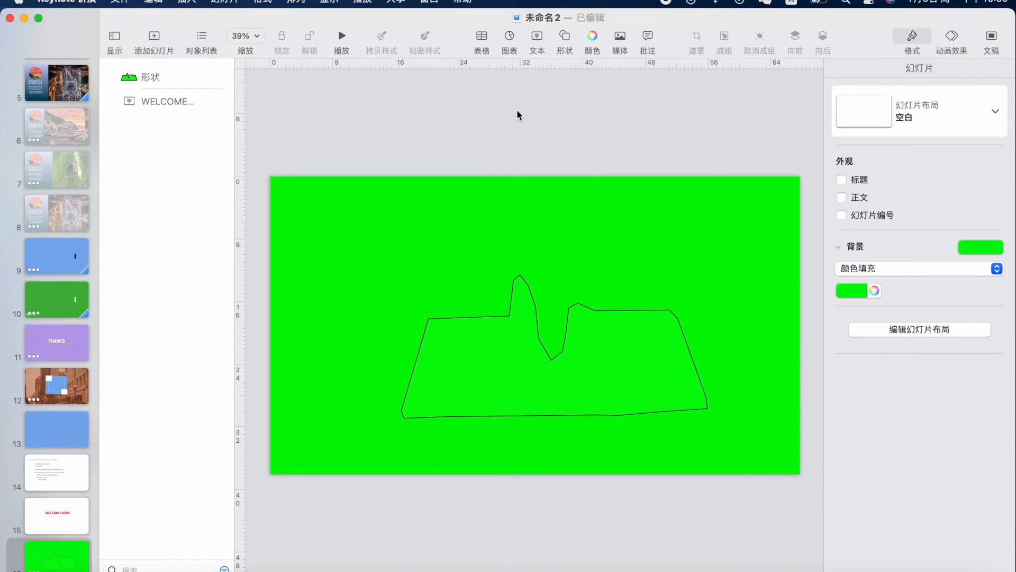
Set the temple shape's border to None
left_click(500, 351)
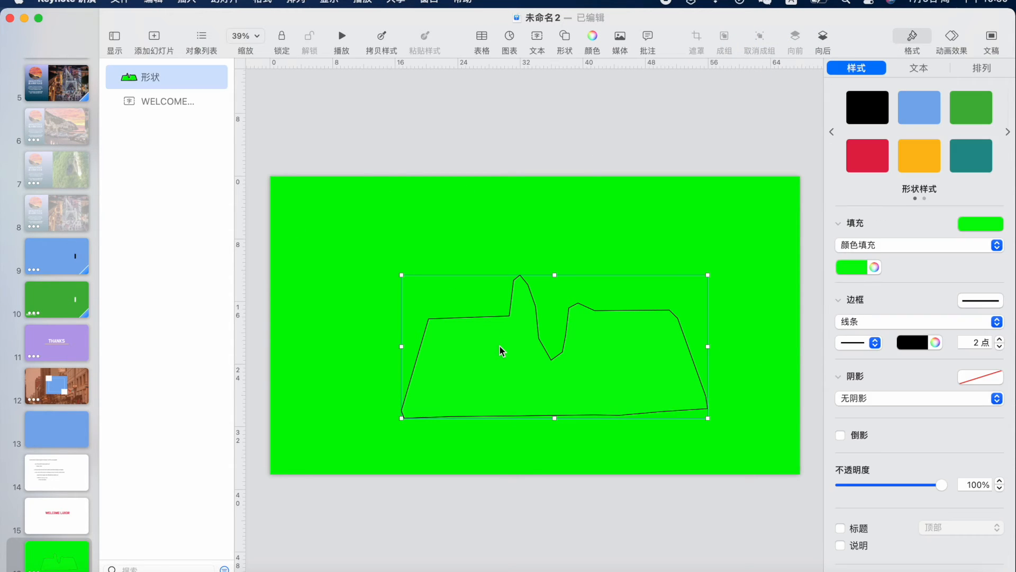
left_click(873, 319)
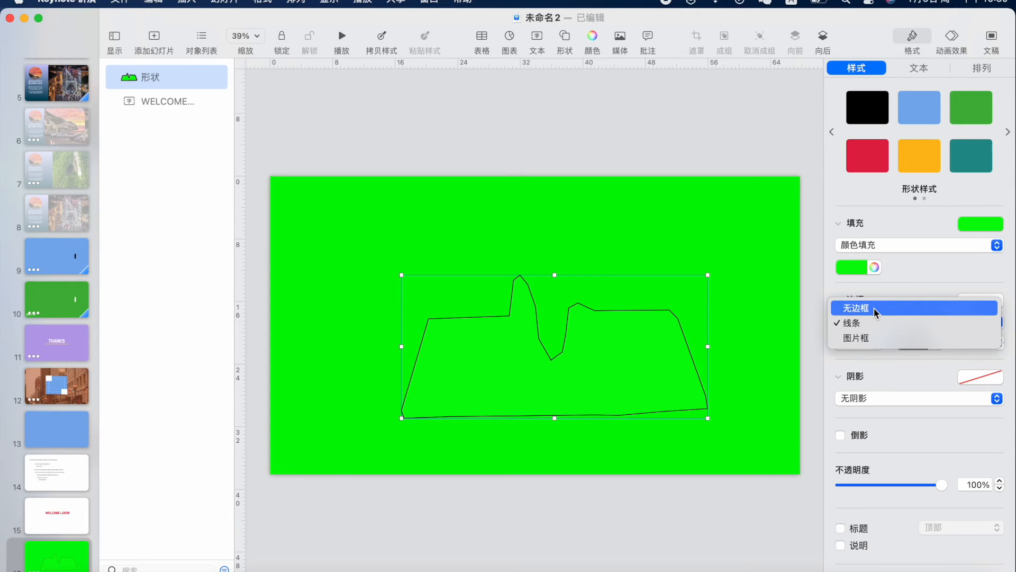
left_click(875, 307)
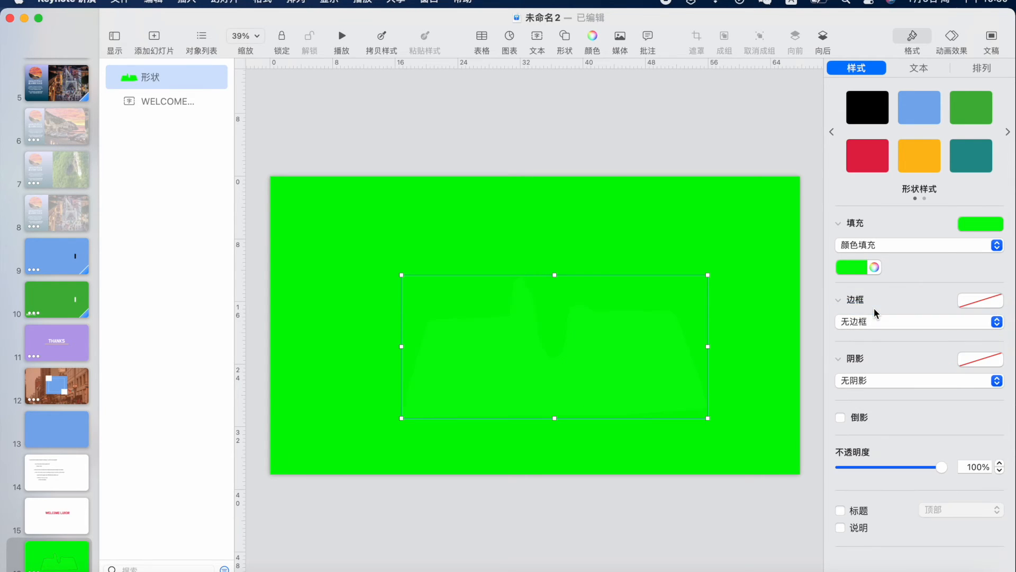
left_click(551, 131)
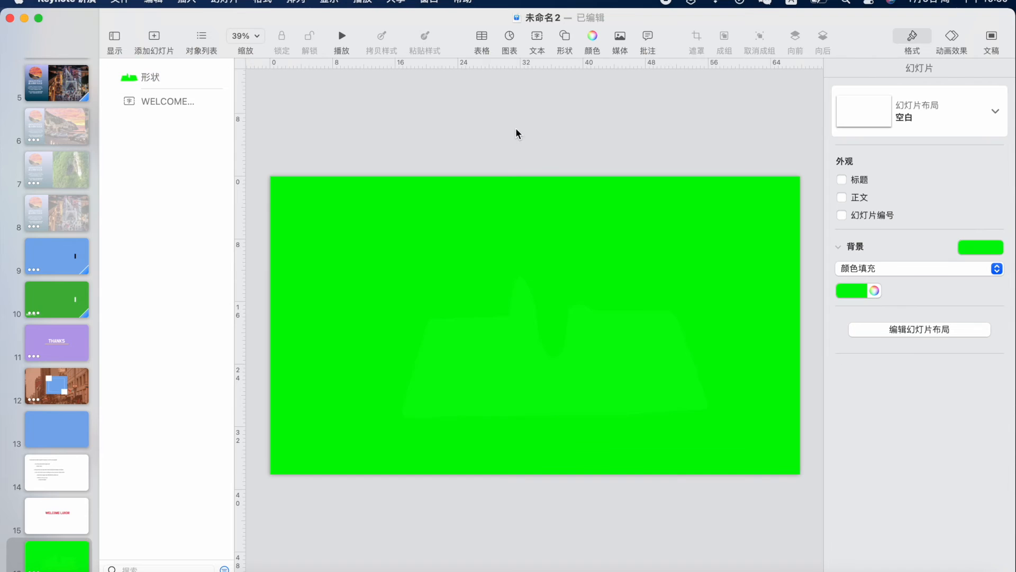
Start a movie export limited to slide 16 with both wait times set to 0
left_click(122, 4)
mouse_move(137, 186)
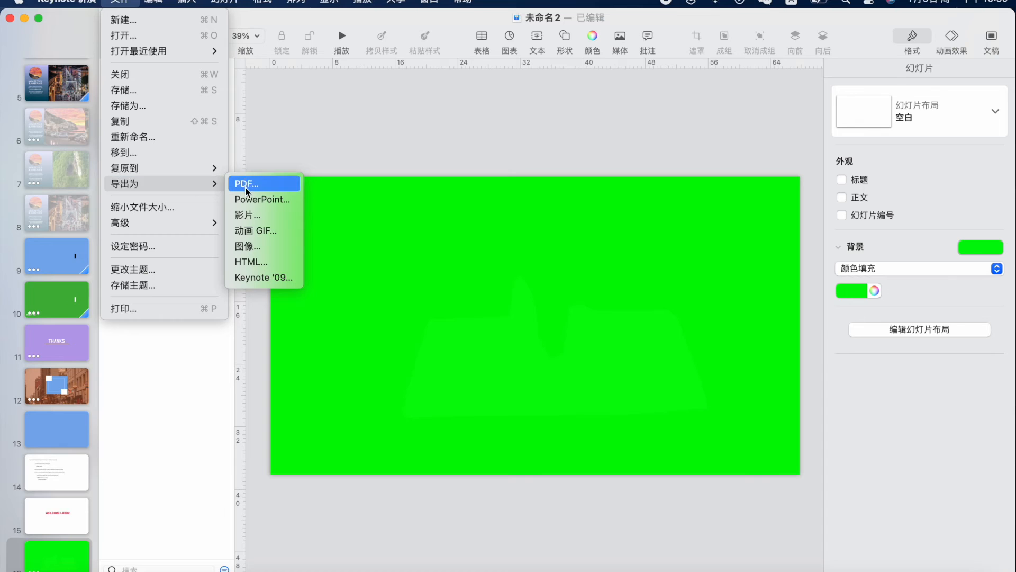
left_click(251, 214)
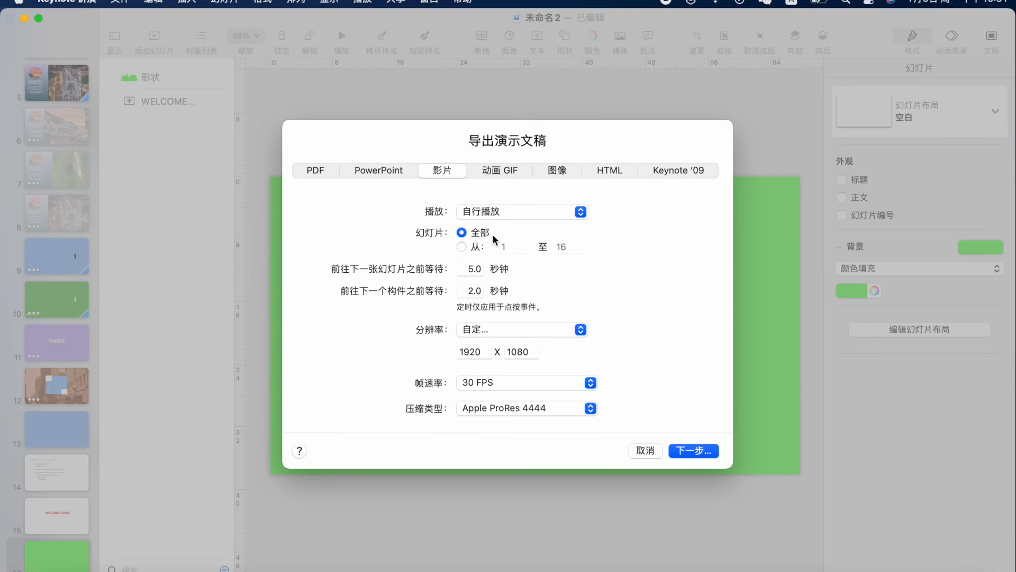
left_click(462, 248)
left_click(520, 246)
left_click(465, 269)
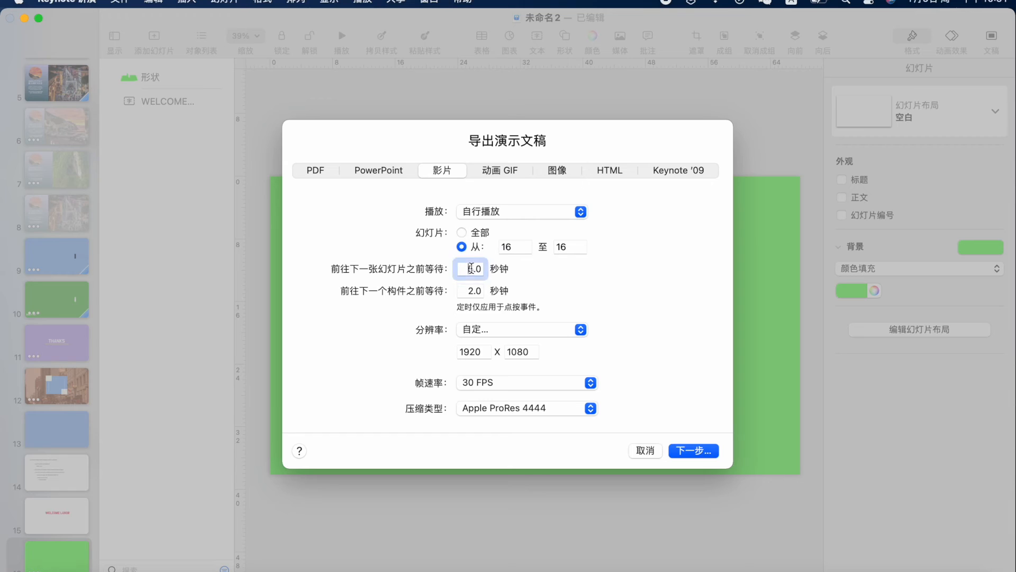
type("0")
left_click(467, 288)
type("0")
Keep the Custom 1920×1080 resolution, name the movie LUXOR and export it
left_click(526, 331)
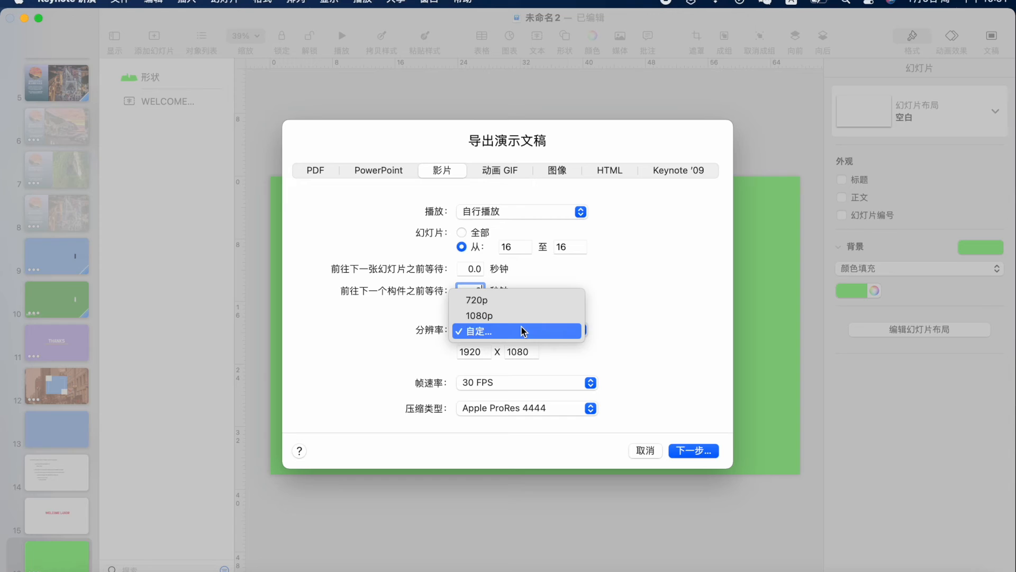
left_click(629, 334)
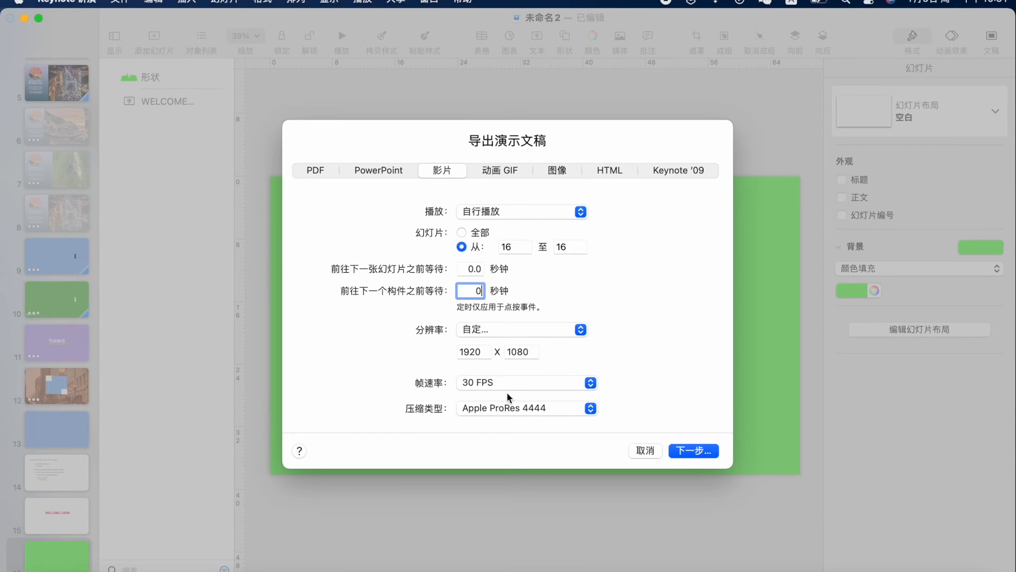
left_click(689, 451)
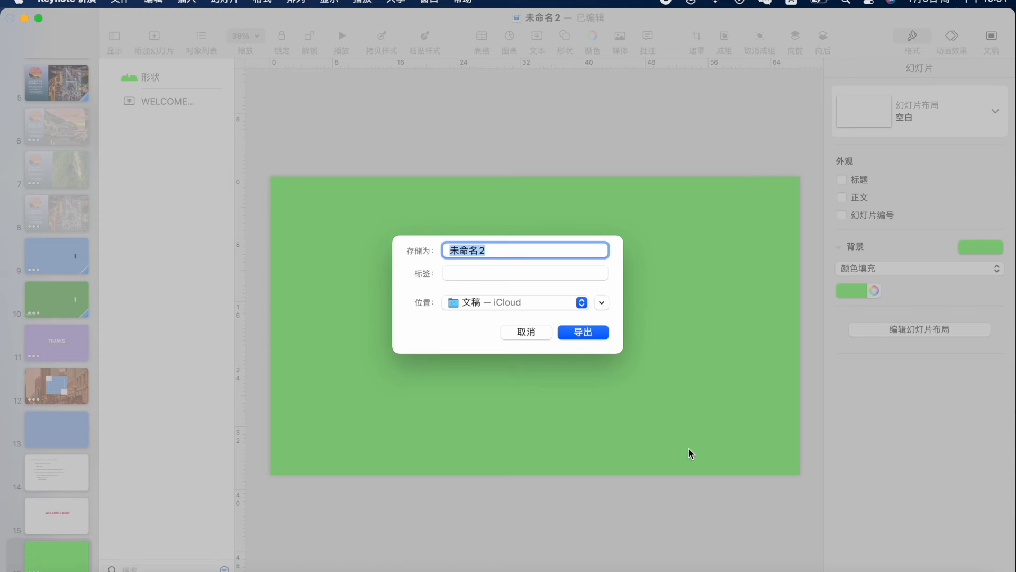
type("LUXOR")
left_click(580, 334)
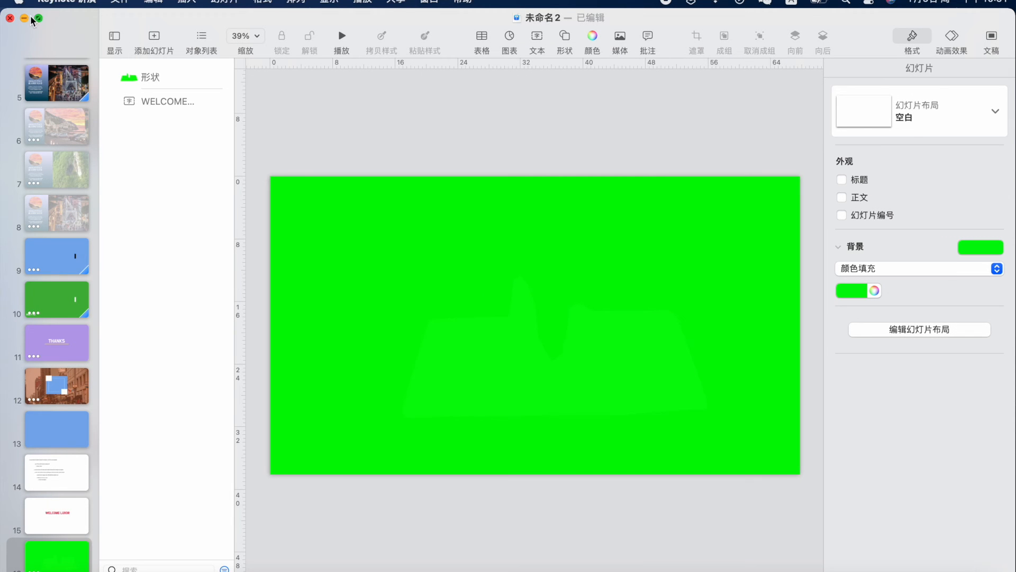
Minimize the Keynote, Chrome and WeChat windows and switch to the iMovie project
left_click(25, 18)
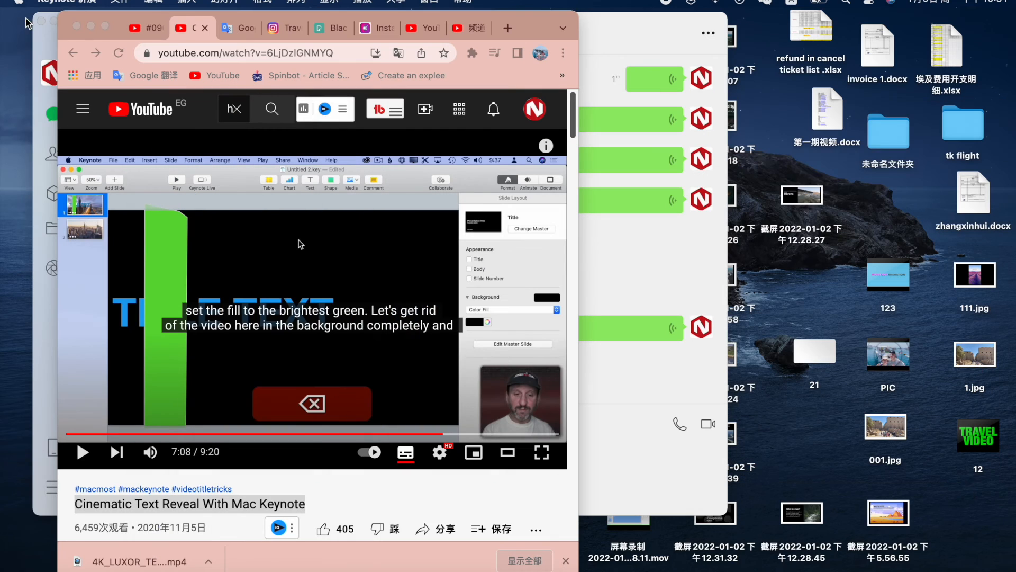
left_click(91, 28)
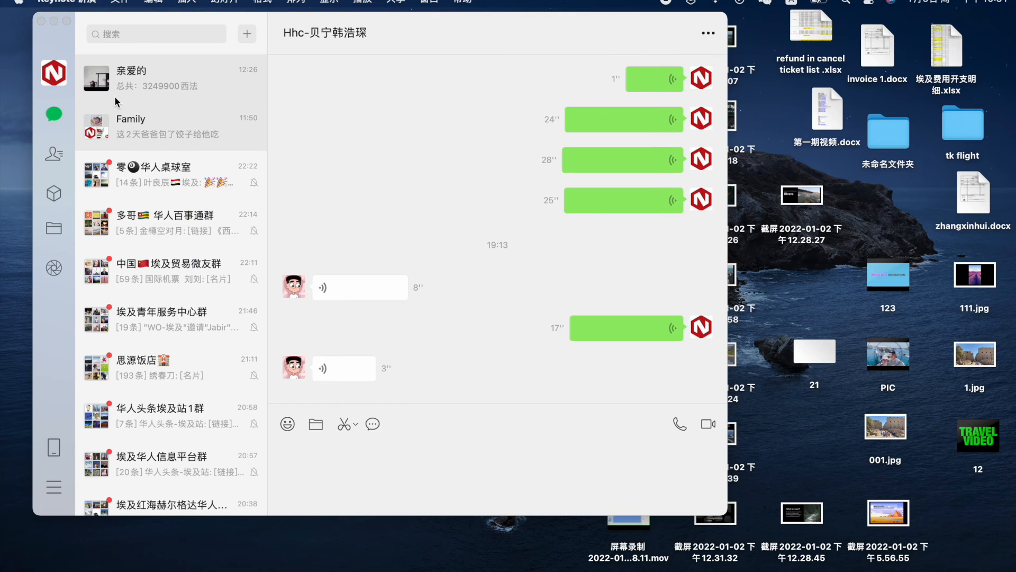
left_click(54, 21)
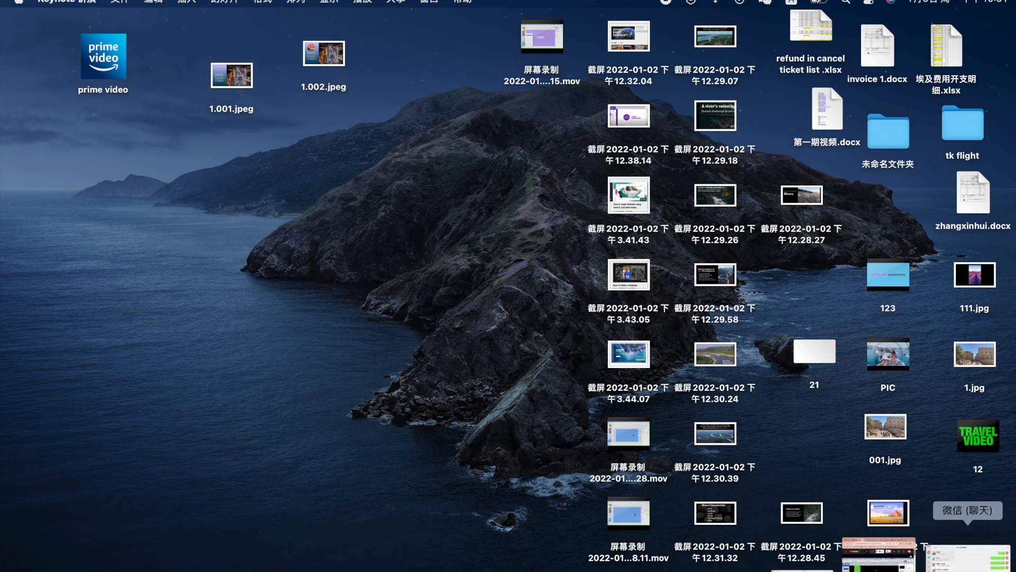
left_click(861, 561)
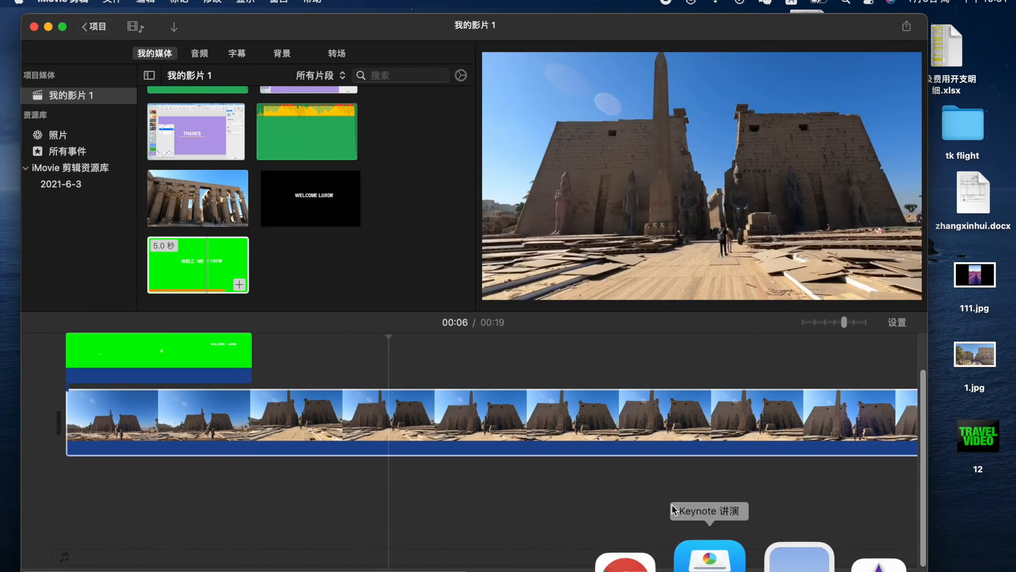
Delete the old green overlay clip from the timeline
left_click(200, 365)
key("Delete")
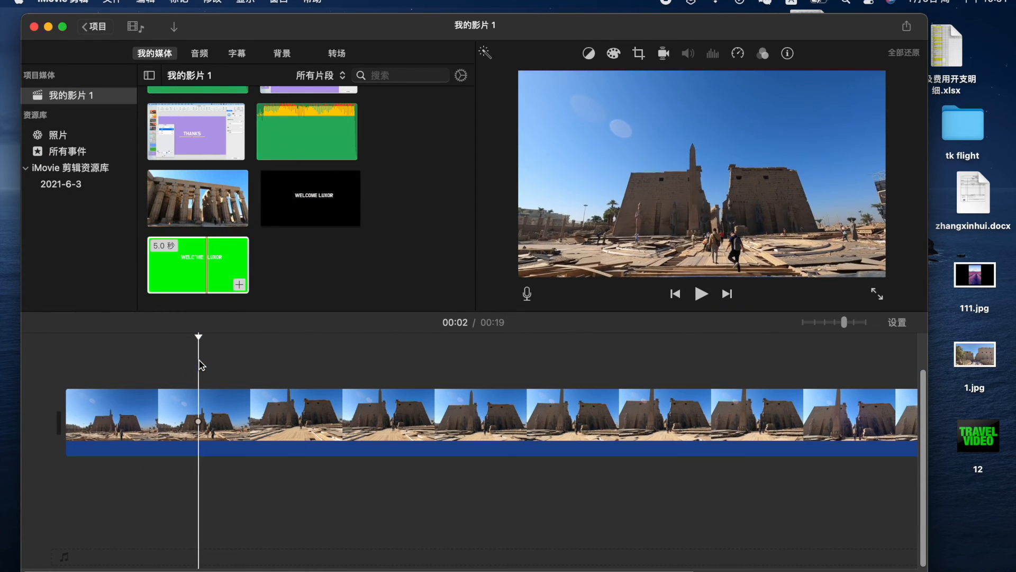
left_click(207, 271)
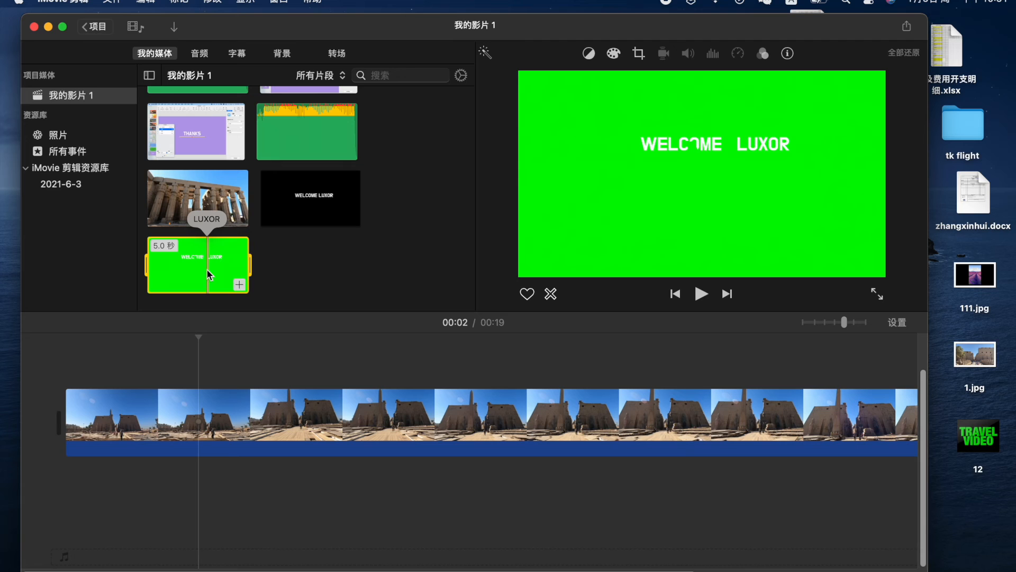
left_click(283, 277)
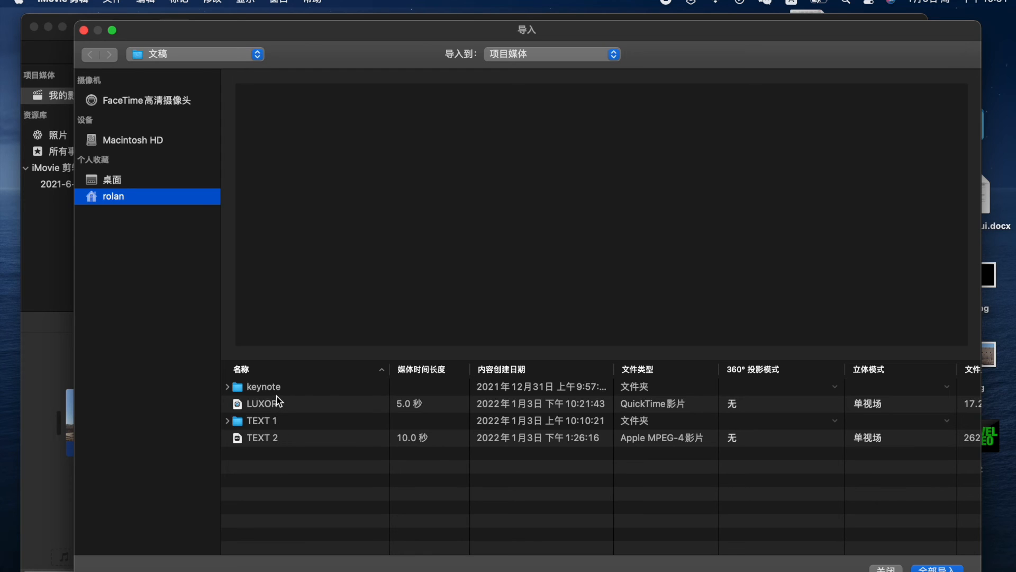
Import the LUXOR movie from Documents into the project media
left_click(288, 389)
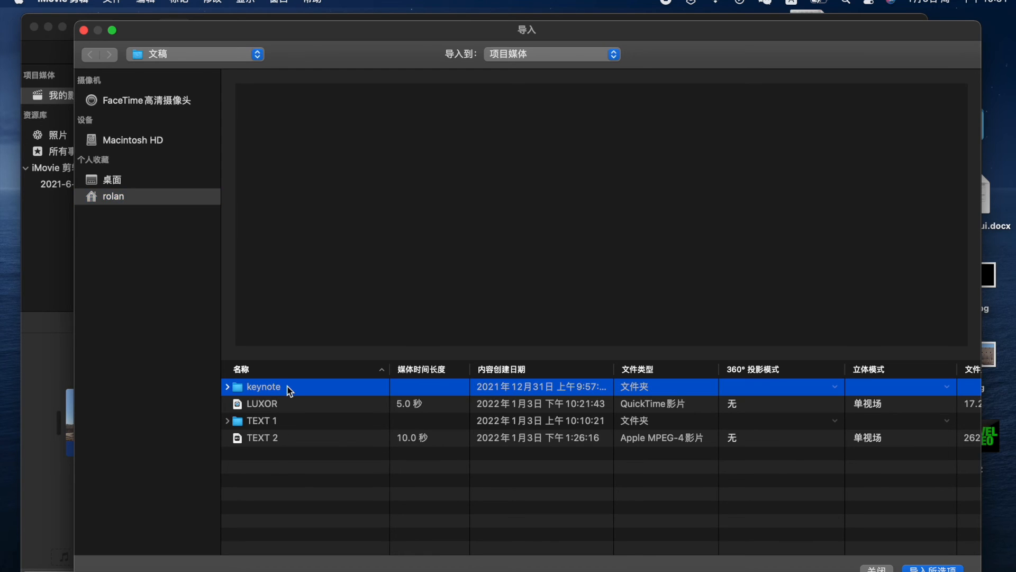
left_click(289, 402)
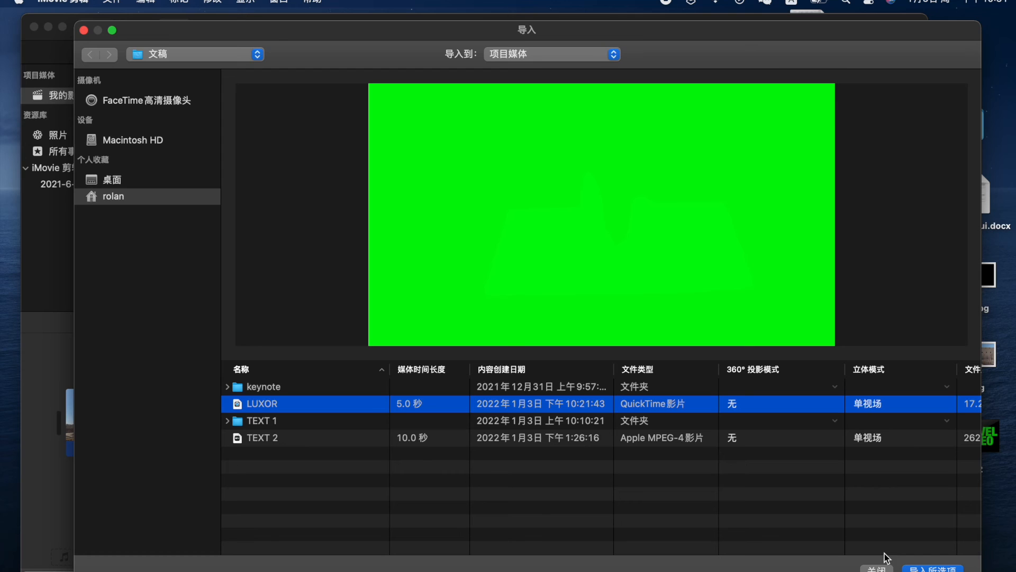
key("Return")
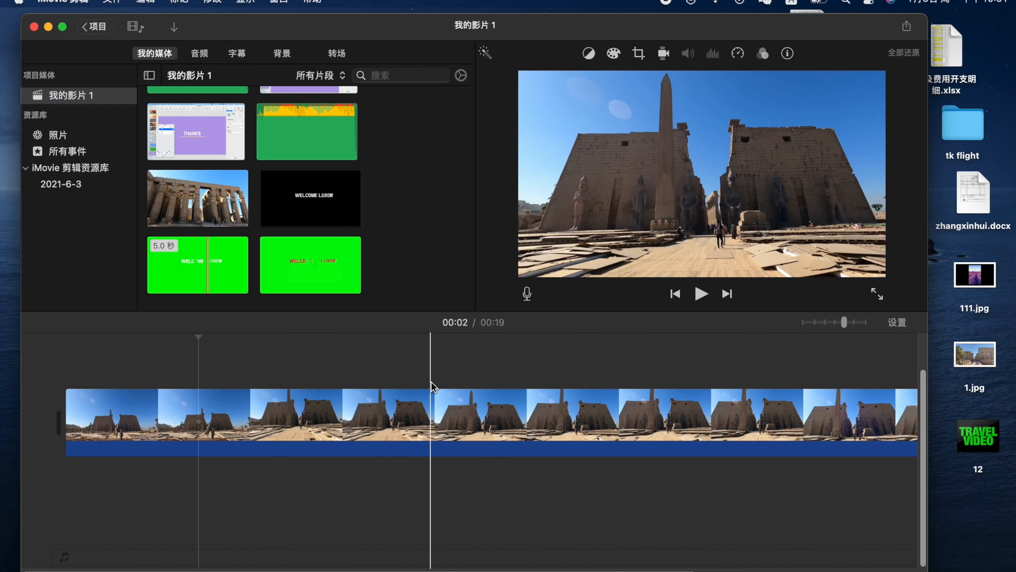
Place the LUXOR clip above the temple footage at the start, trim its start to 3.8 s, and preview
left_click(310, 262)
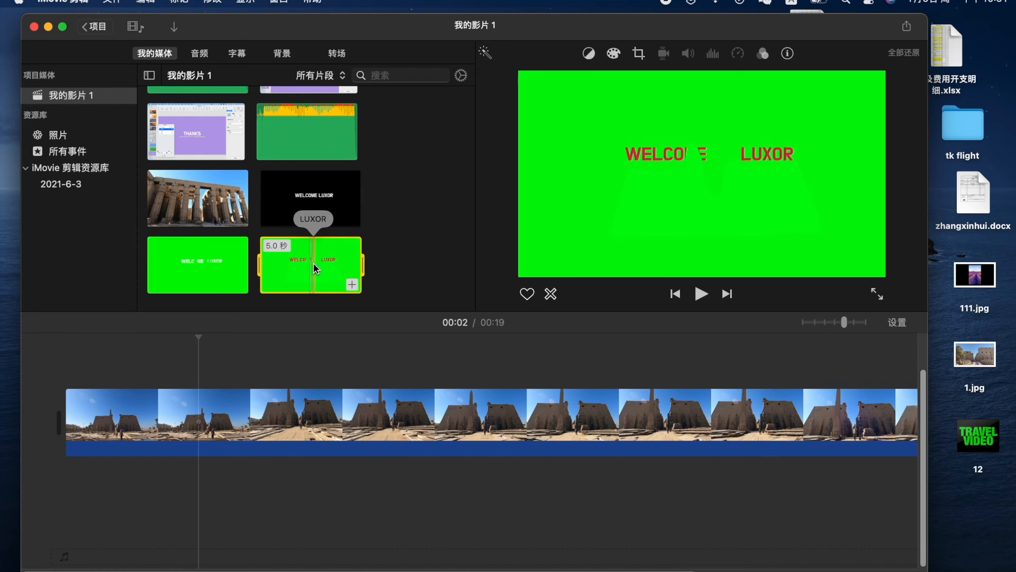
left_click_drag(305, 264, 68, 364)
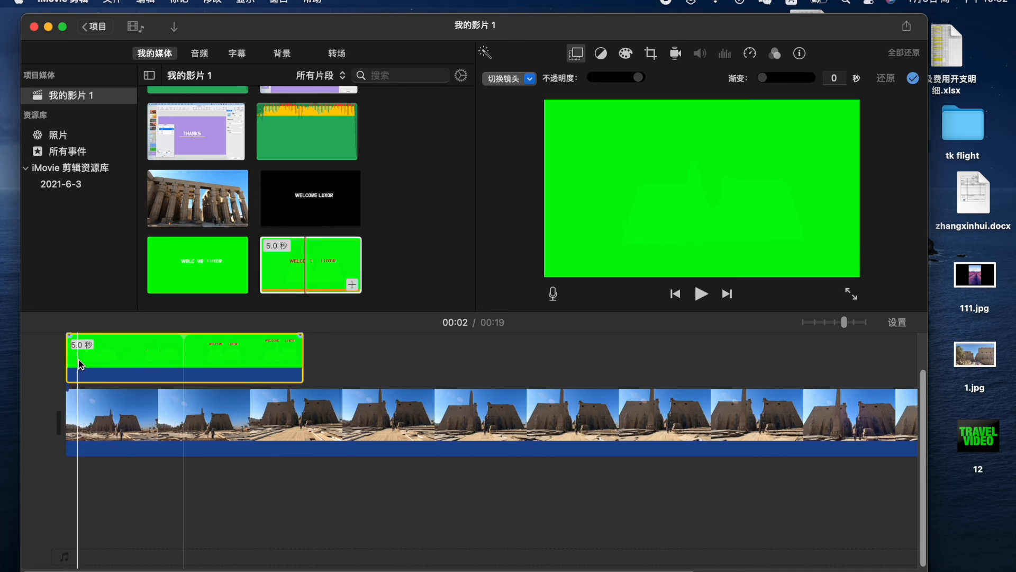
left_click(58, 351)
key("space")
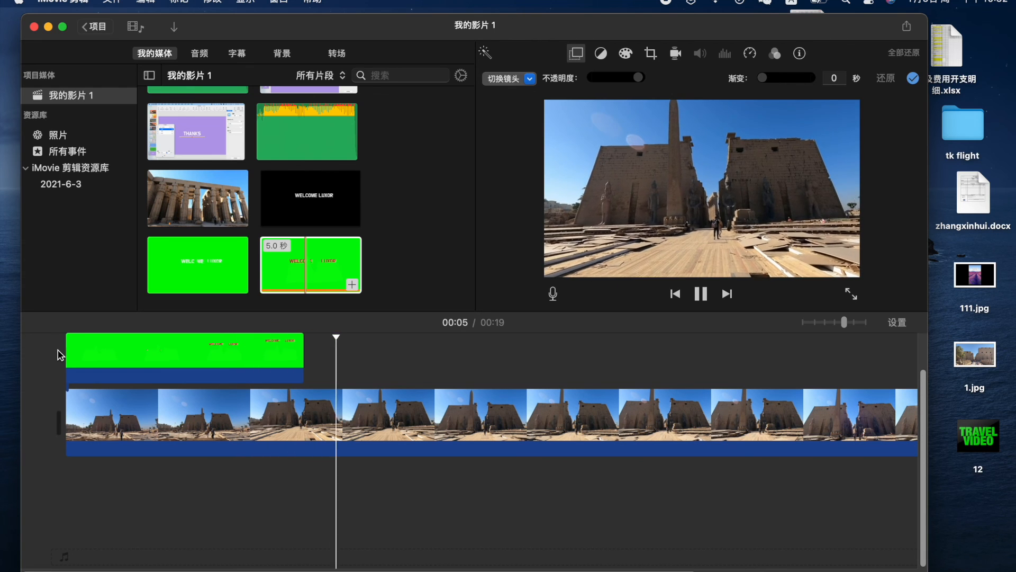
left_click(75, 351)
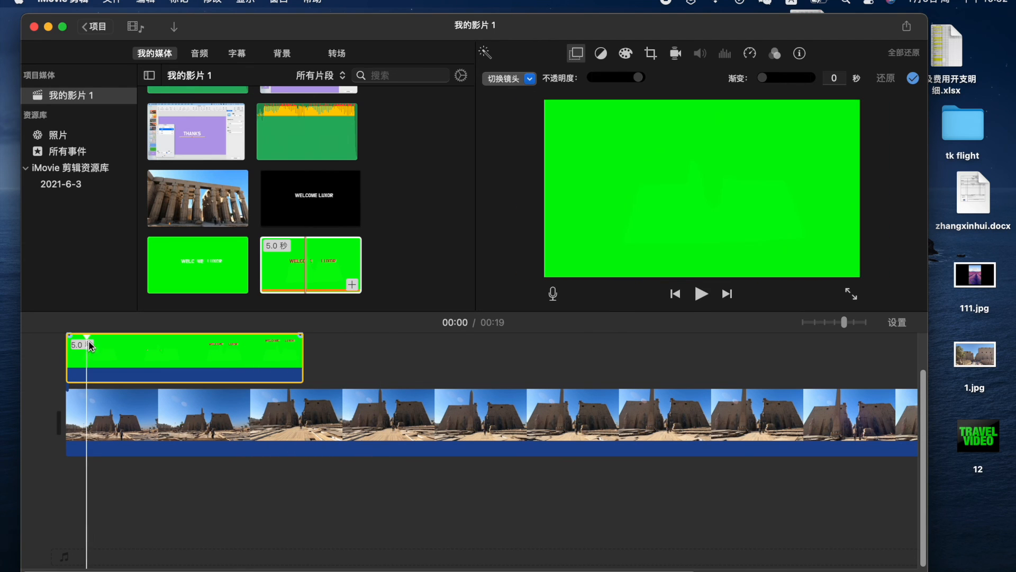
left_click_drag(69, 351, 95, 354)
left_click(60, 354)
key("space")
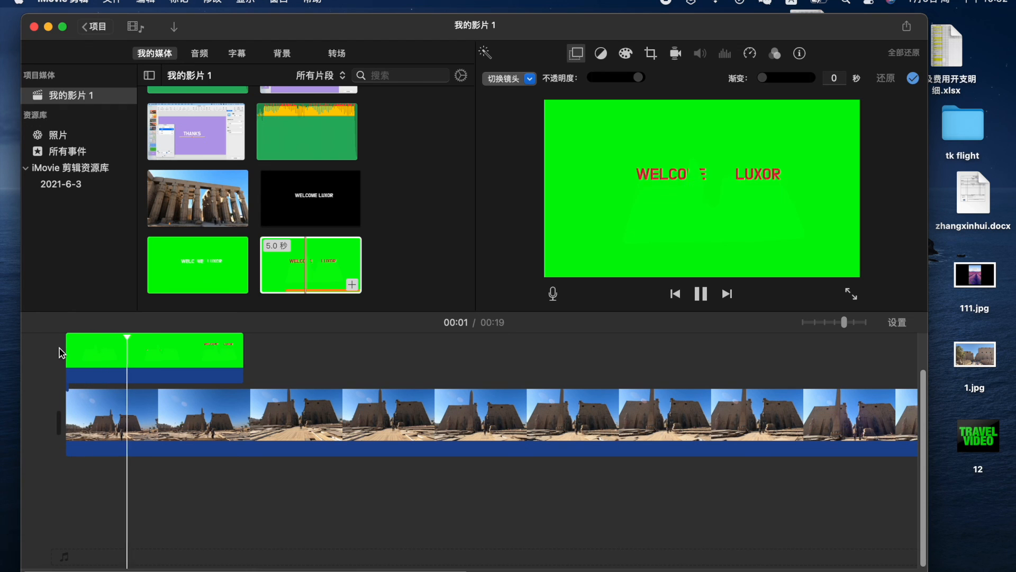
Replace the trimmed overlay with the full 5-second LUXOR clip at the timeline start
left_click(82, 345)
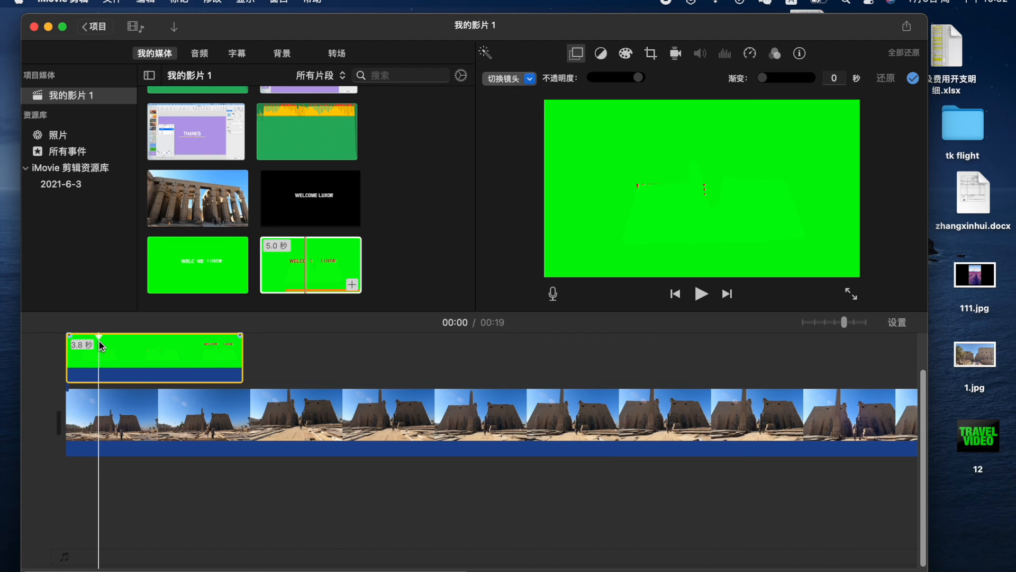
key("Delete")
left_click_drag(296, 265, 55, 360)
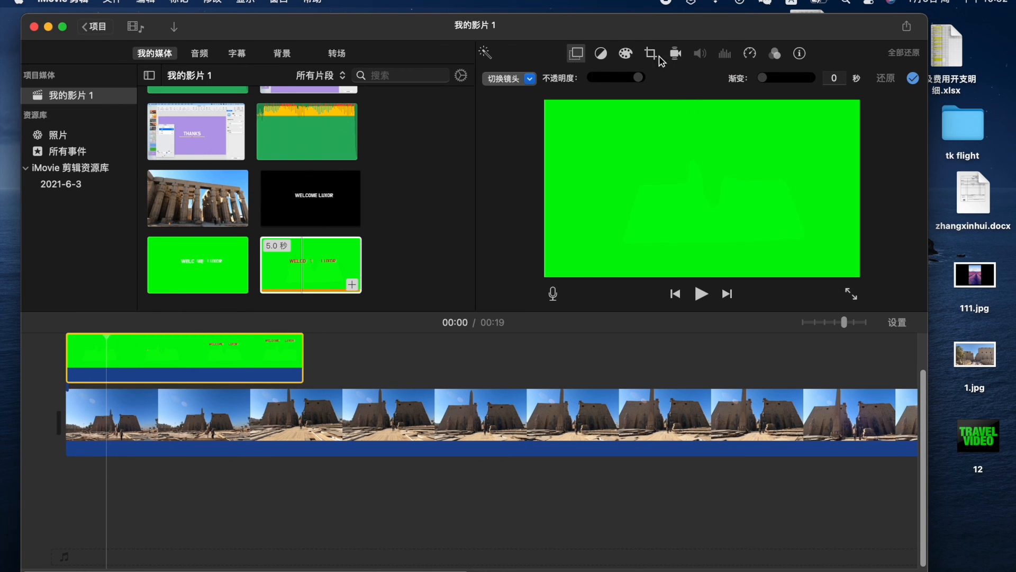
left_click(523, 79)
Set the LUXOR overlay to Green/Blue Screen, trim its end to 3.9 seconds, and preview
left_click(518, 113)
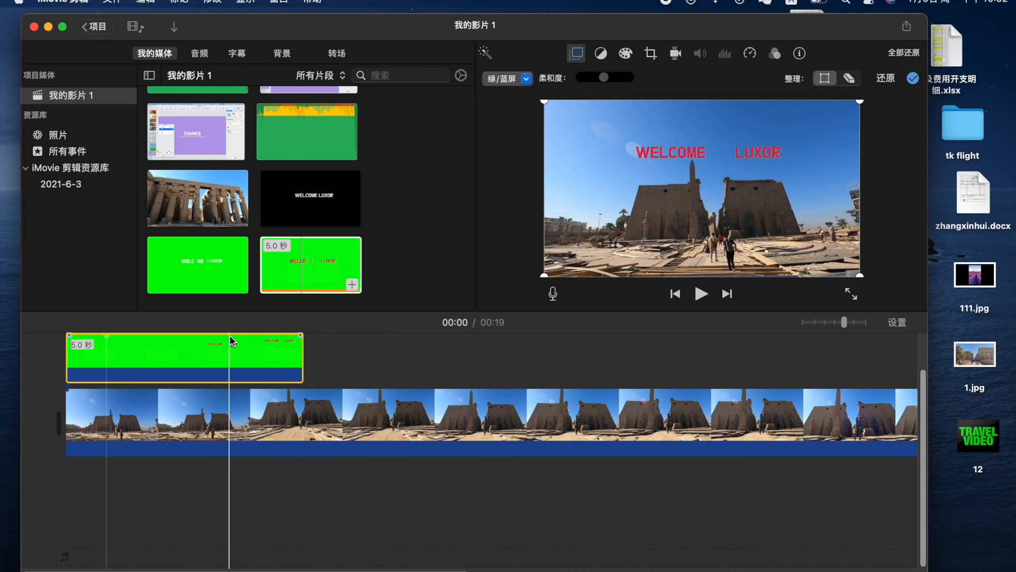
key("space")
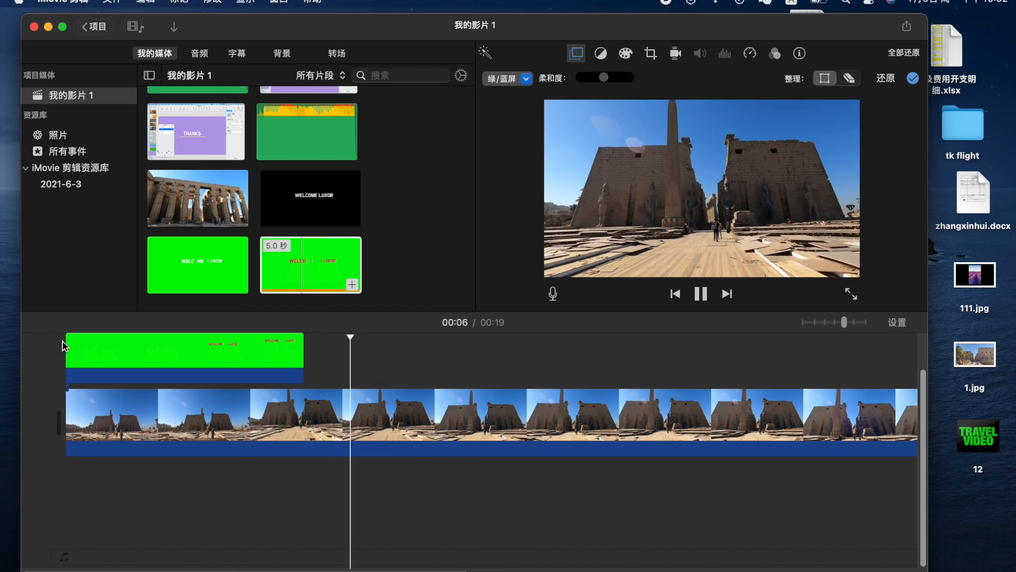
left_click(154, 359)
left_click_drag(303, 362, 248, 361)
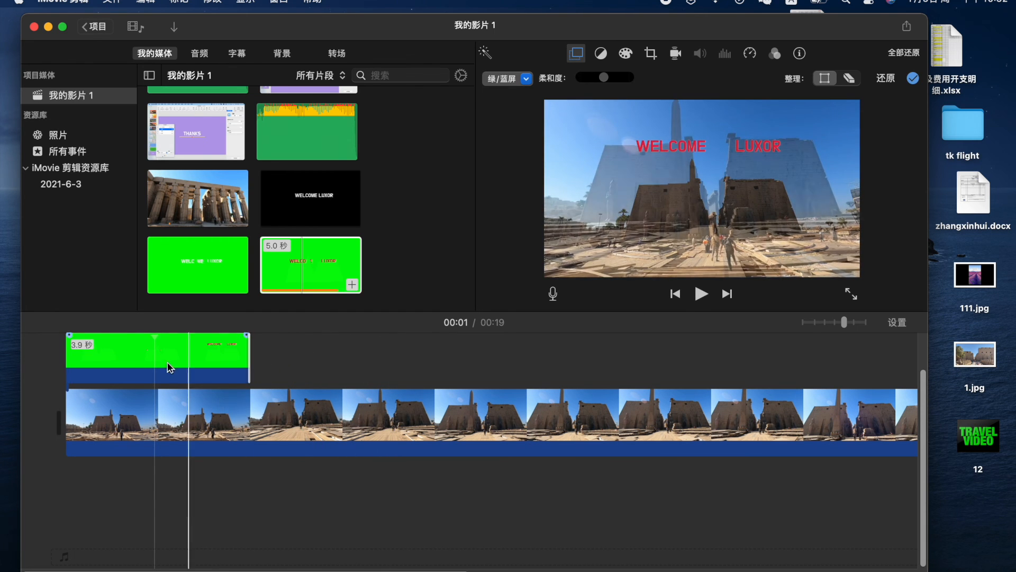
key("space")
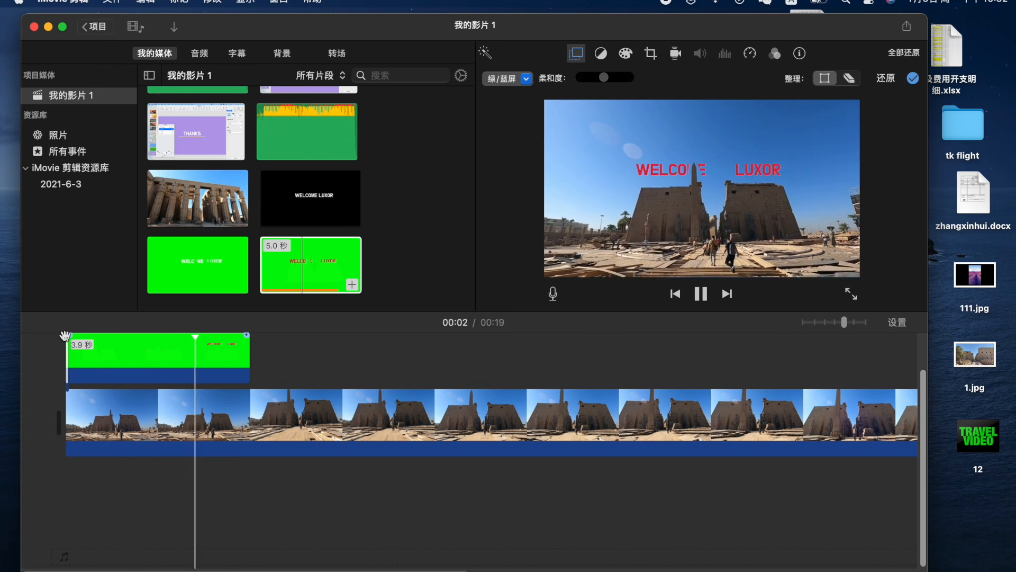
key("space")
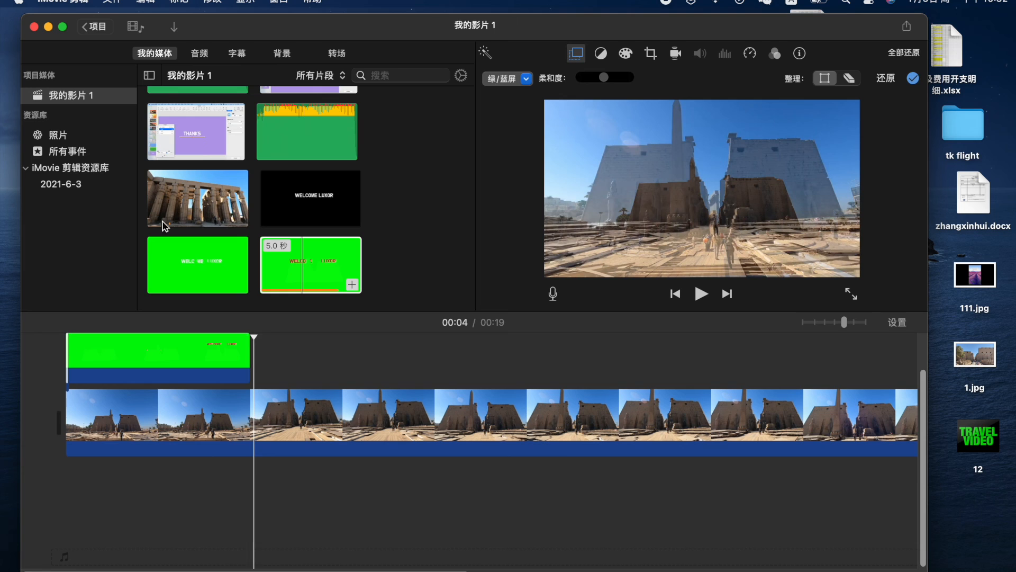